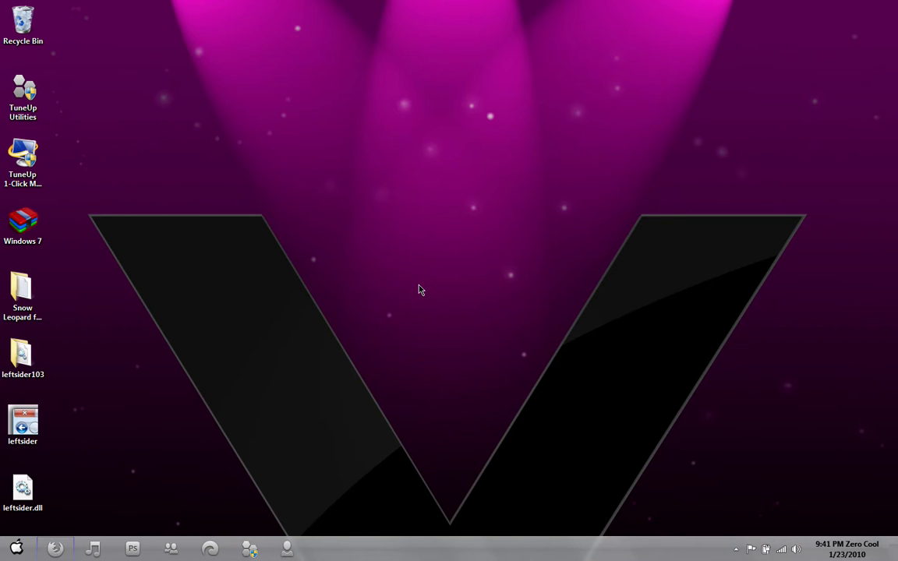
Switch to the Firefox window showing the deviantART Snow Leopard for Windows 7 page.
key(alt+Tab)
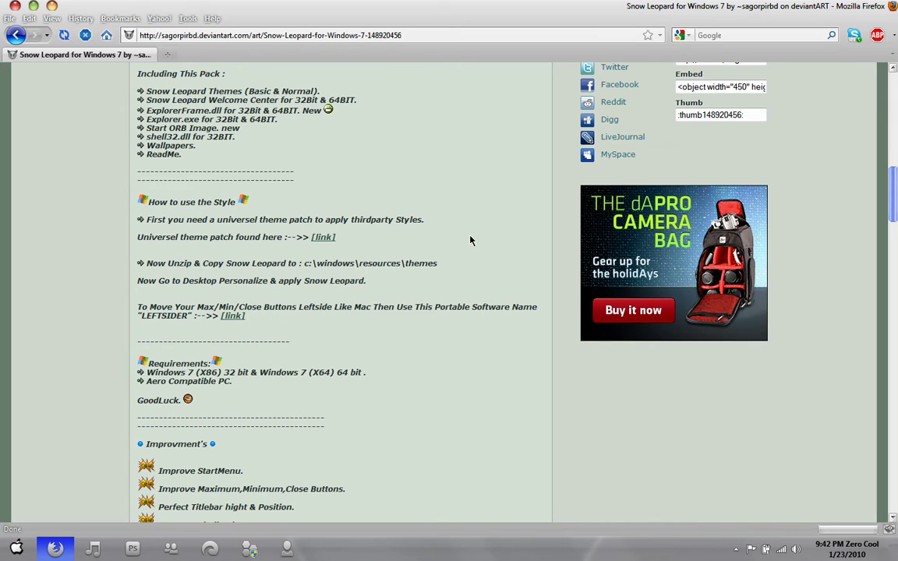
Minimize Firefox and select the Snow Leopard for Windows7 folder on the desktop.
scroll(471, 240, up, 10)
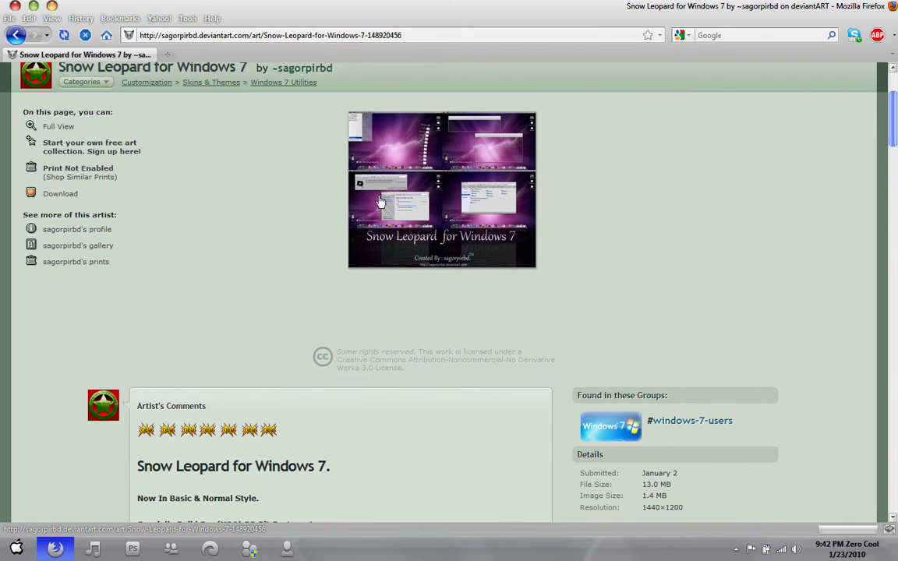
click(62, 194)
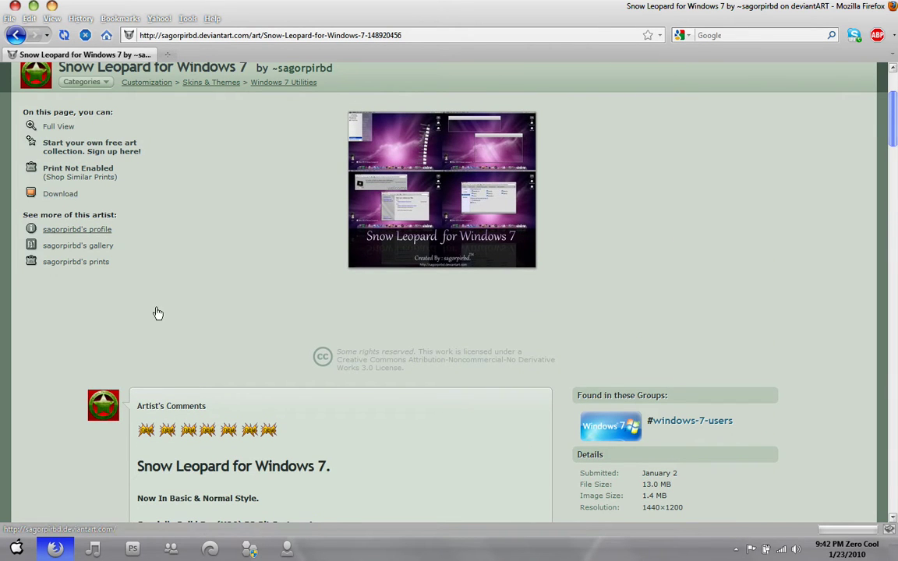
click(69, 549)
click(30, 292)
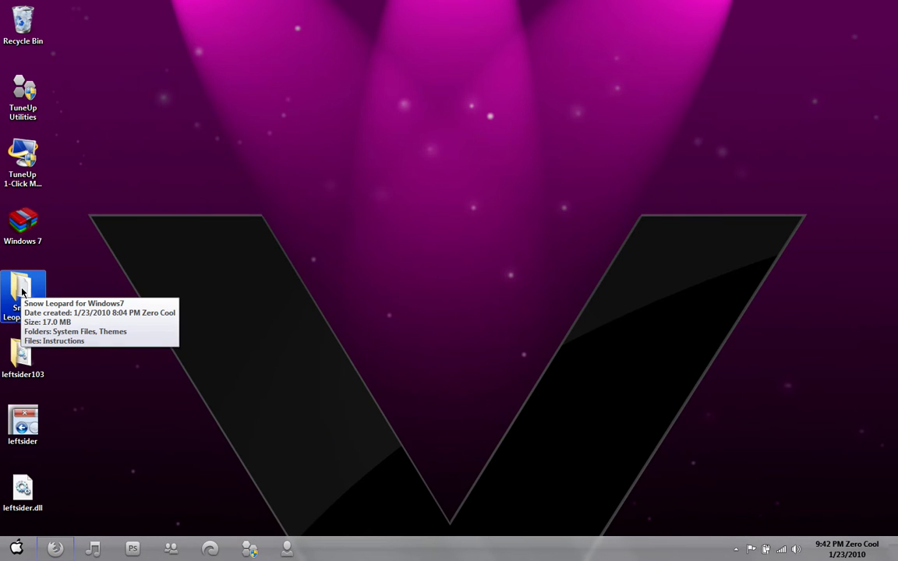
Open the Snow Leopard for Windows7 folder, then its System Files folder.
double_click(22, 291)
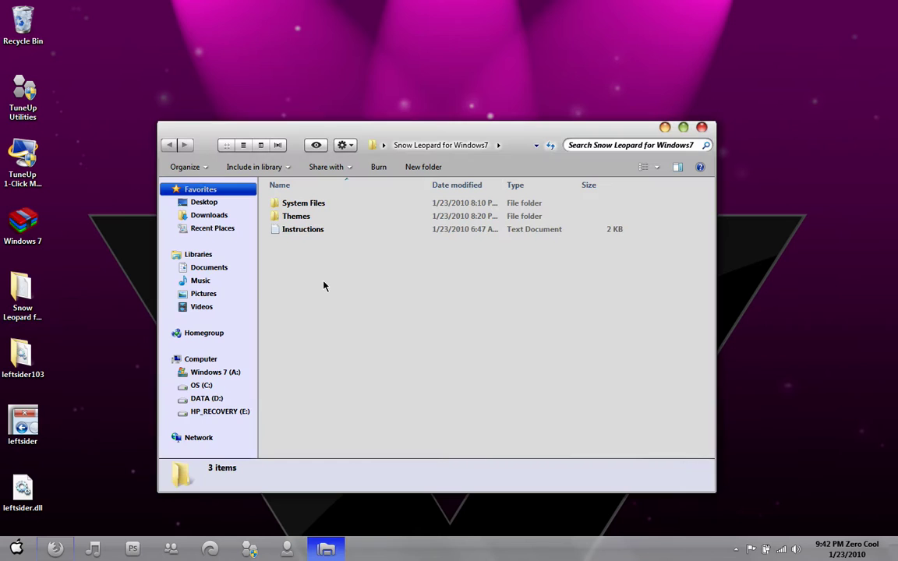
click(321, 205)
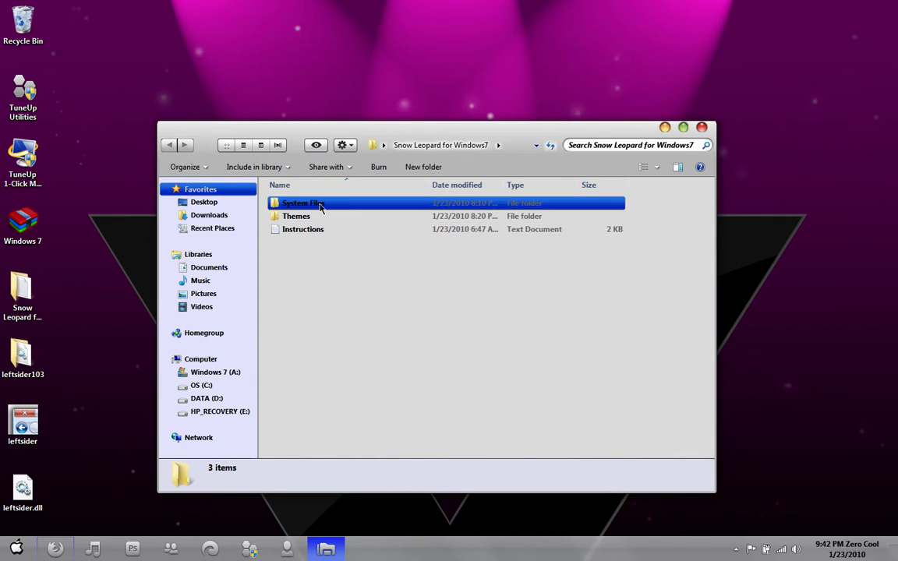
click(324, 219)
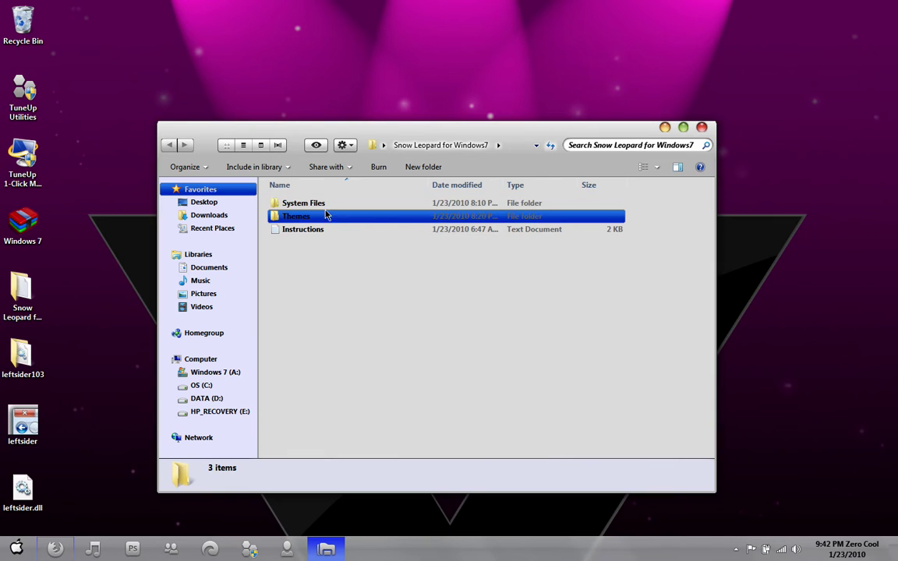
click(326, 205)
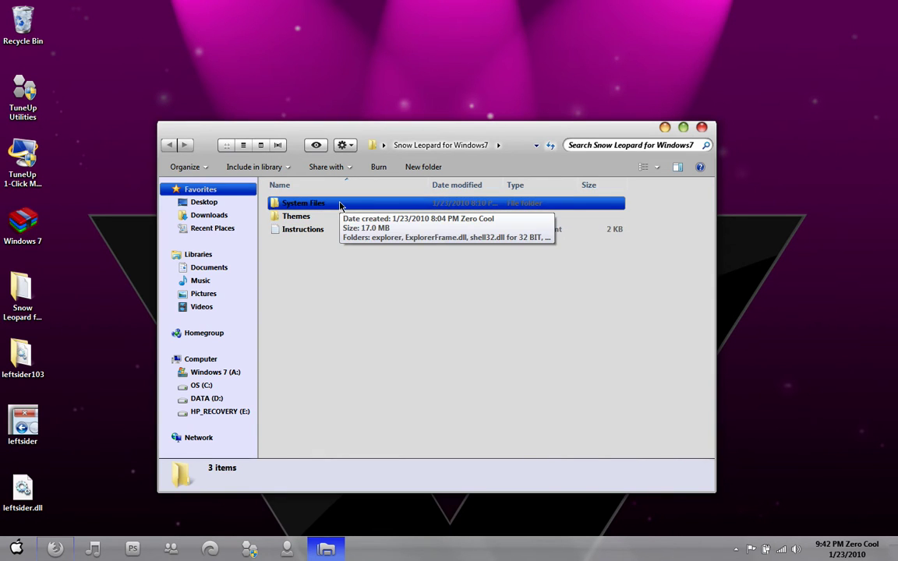
double_click(340, 205)
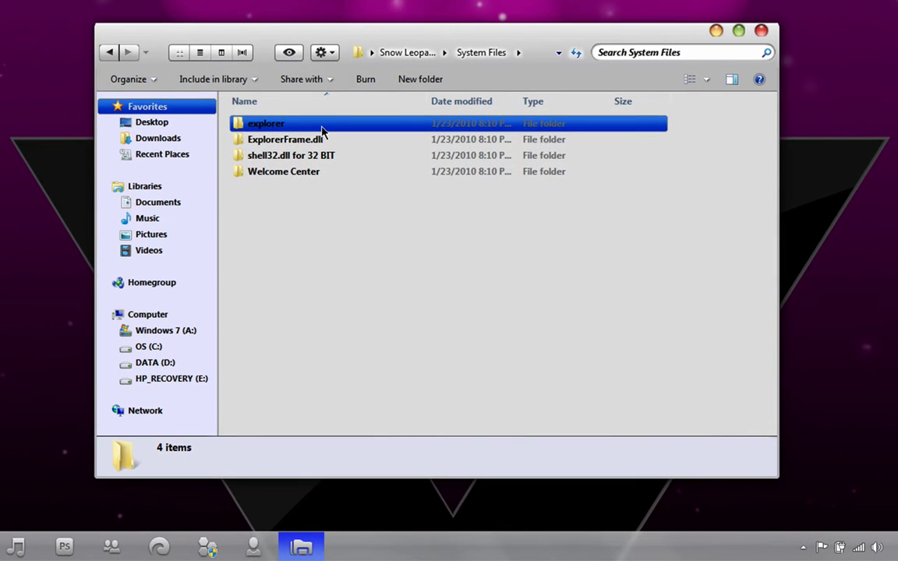
Look over the ExplorerFrame.dll and shell32.dll subfolders, then open the explorer folder.
click(328, 138)
click(263, 121)
click(281, 141)
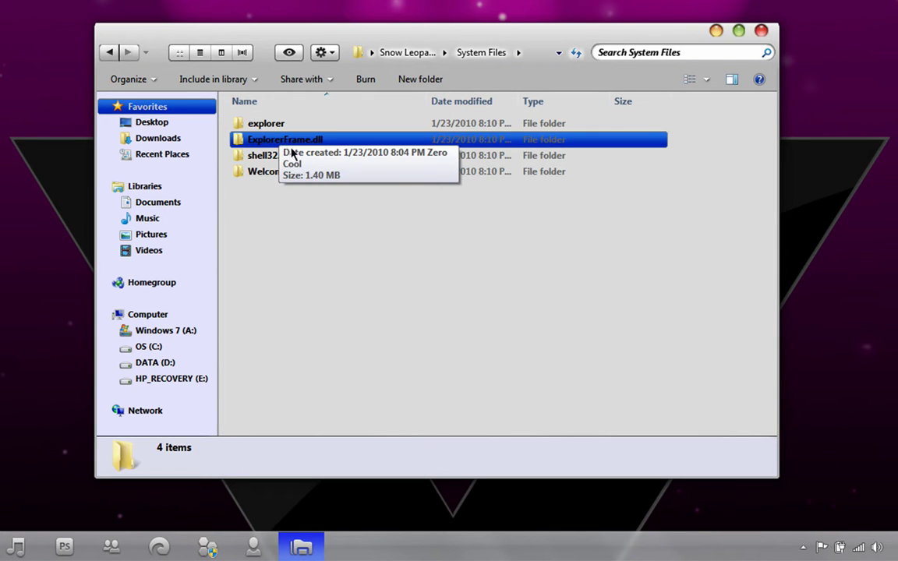
click(292, 155)
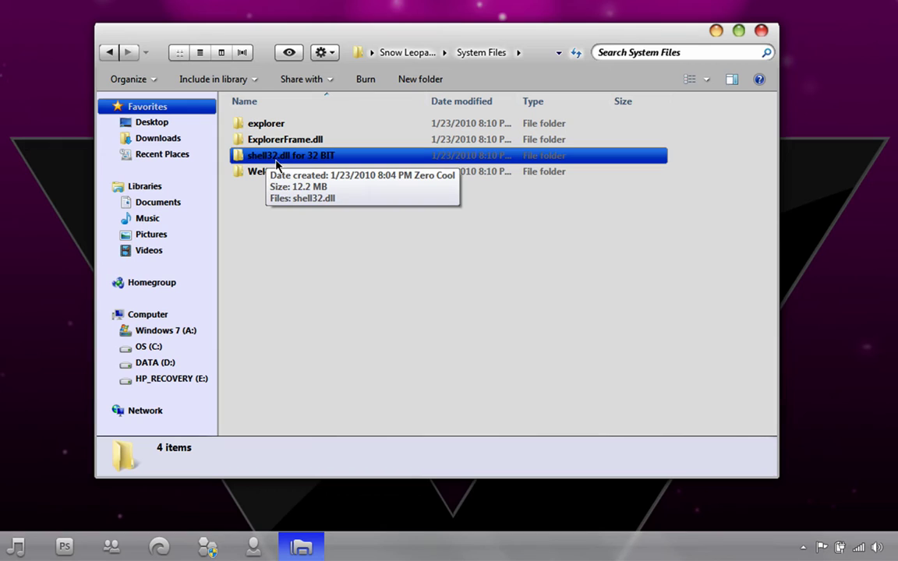
click(296, 159)
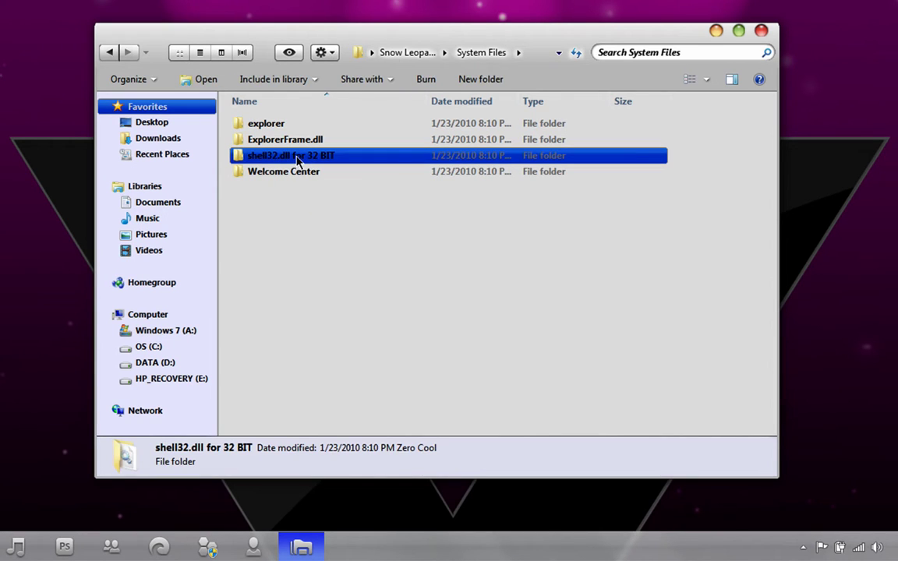
double_click(288, 127)
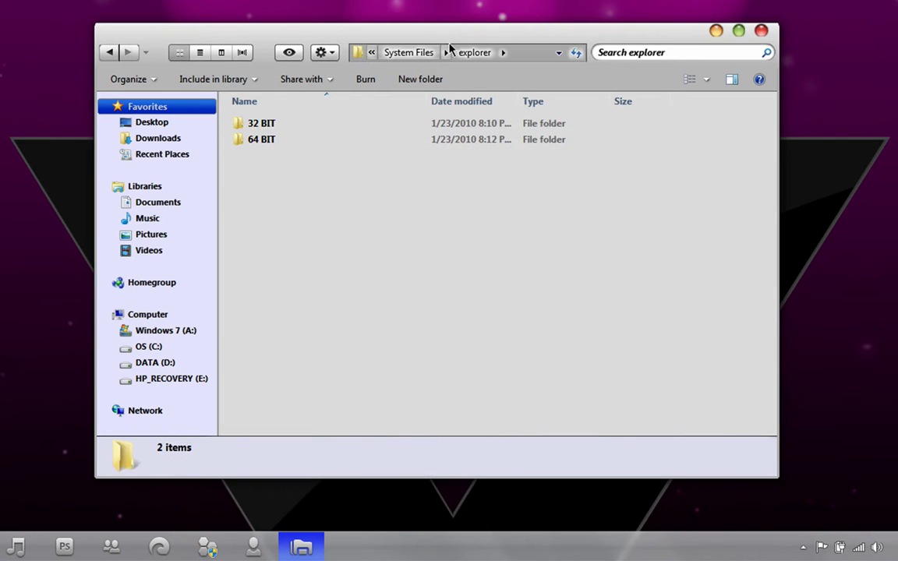
Check Computer's system properties to see whether Windows is 32 or 64 bit.
click(276, 128)
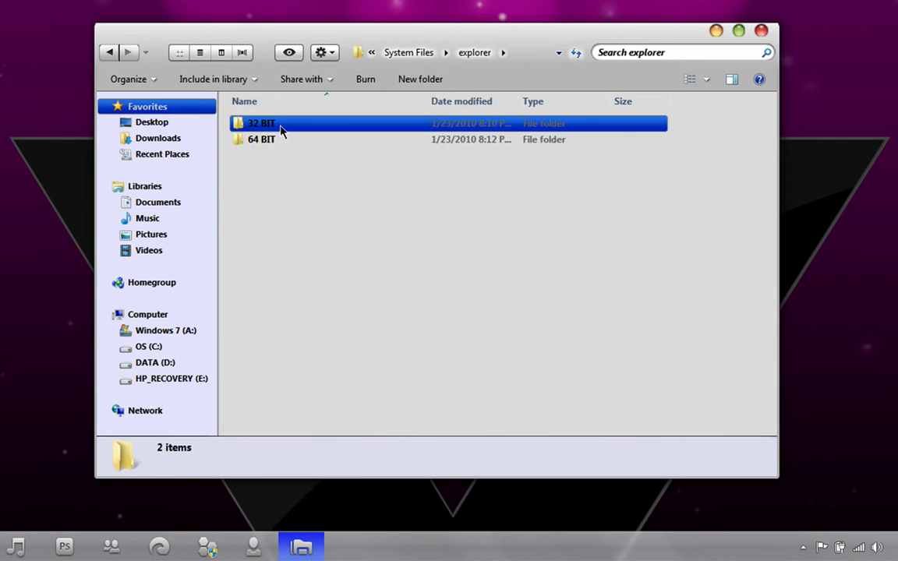
click(286, 141)
mouse_move(287, 151)
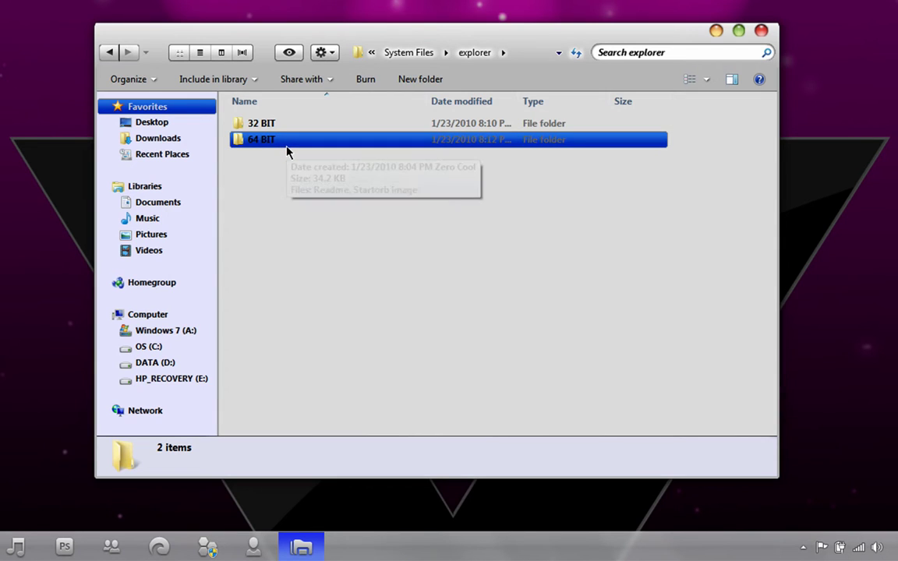
key(super)
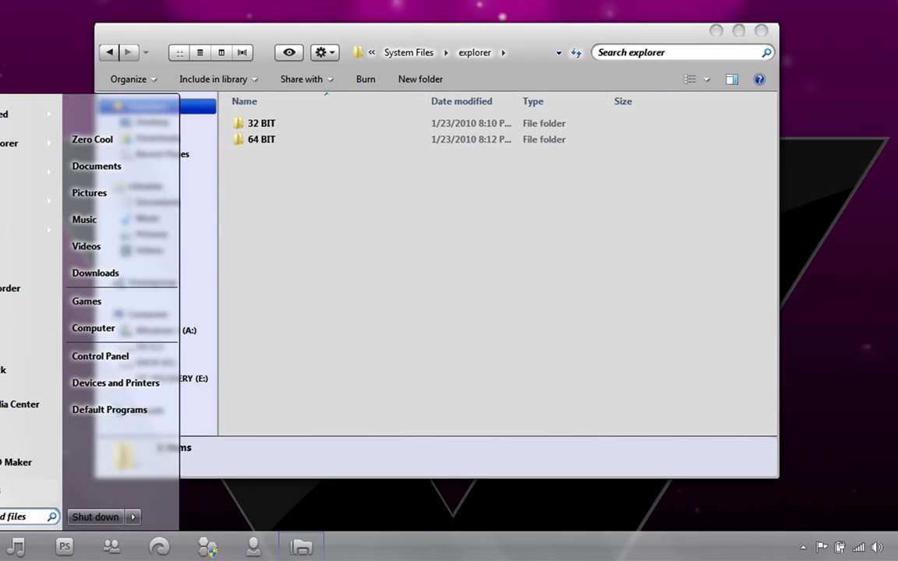
right_click(127, 331)
click(194, 457)
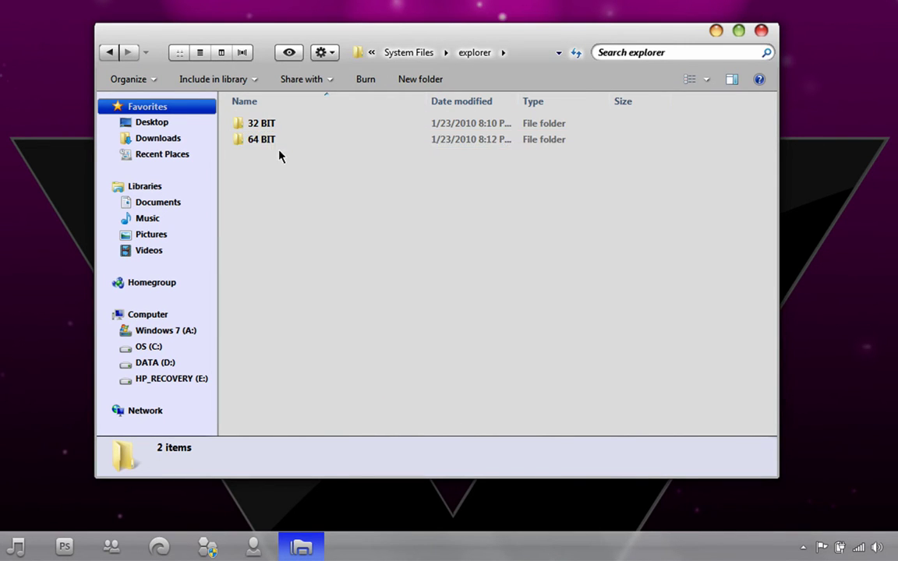
Look inside 64 BIT, go back, and open the 32 BIT explorer folder.
double_click(273, 139)
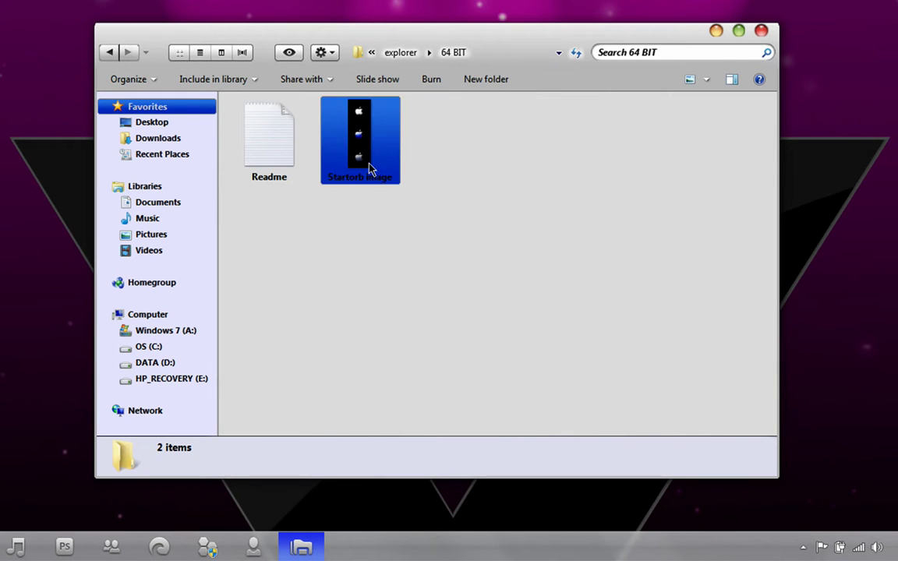
click(110, 52)
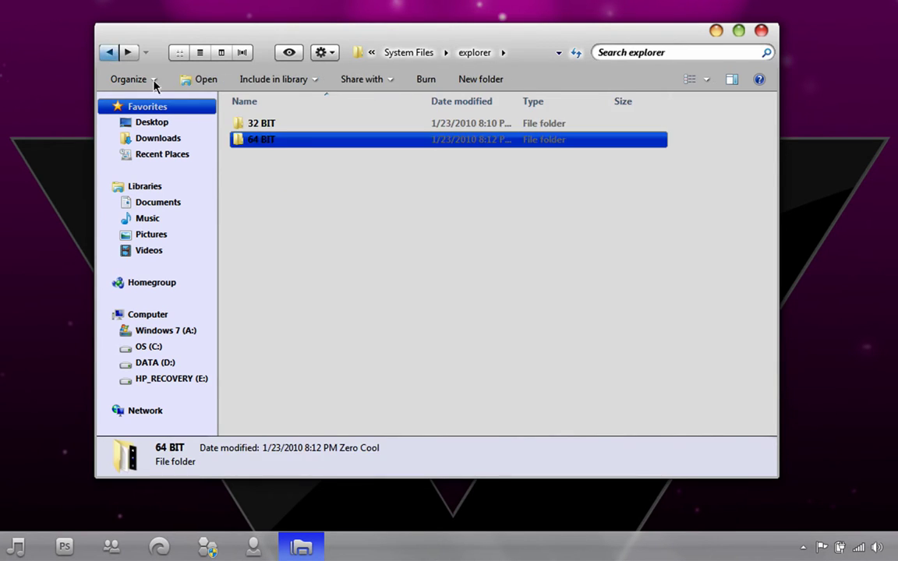
double_click(299, 128)
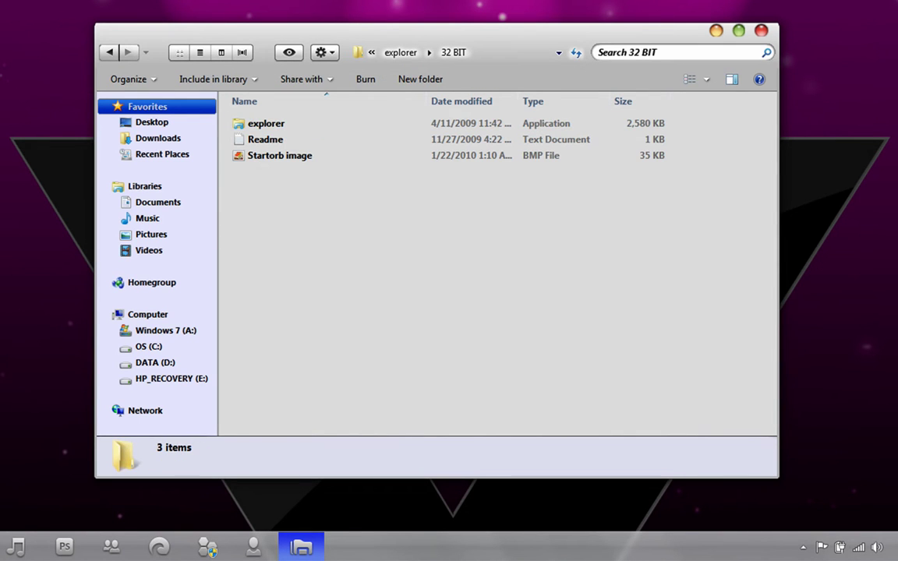
key(super)
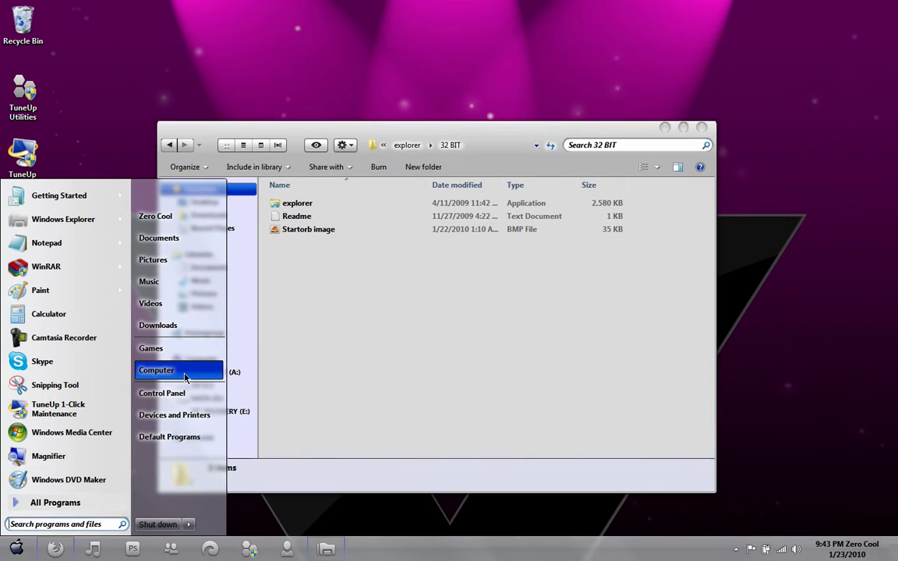
Browse to A:\Windows and select its 2,330 KB explorer application.
click(184, 373)
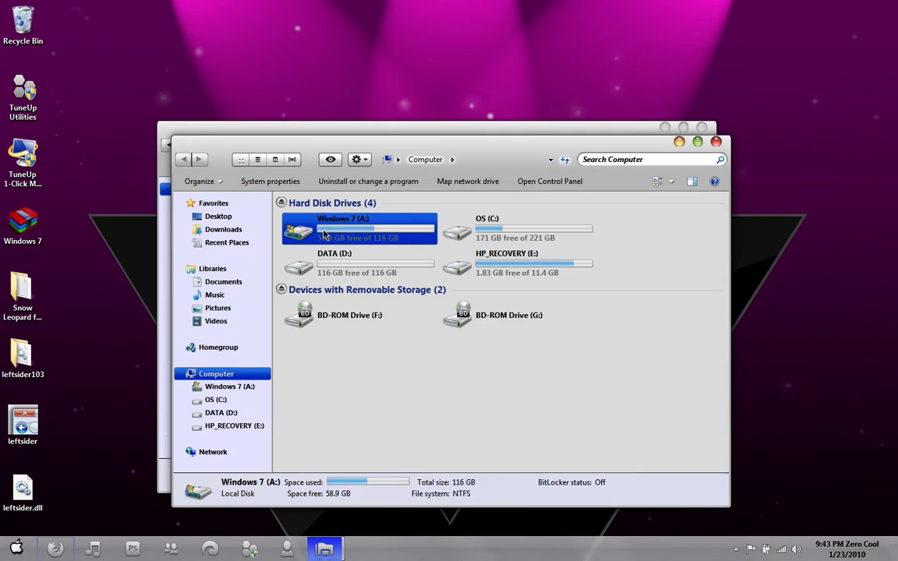
double_click(324, 235)
double_click(340, 310)
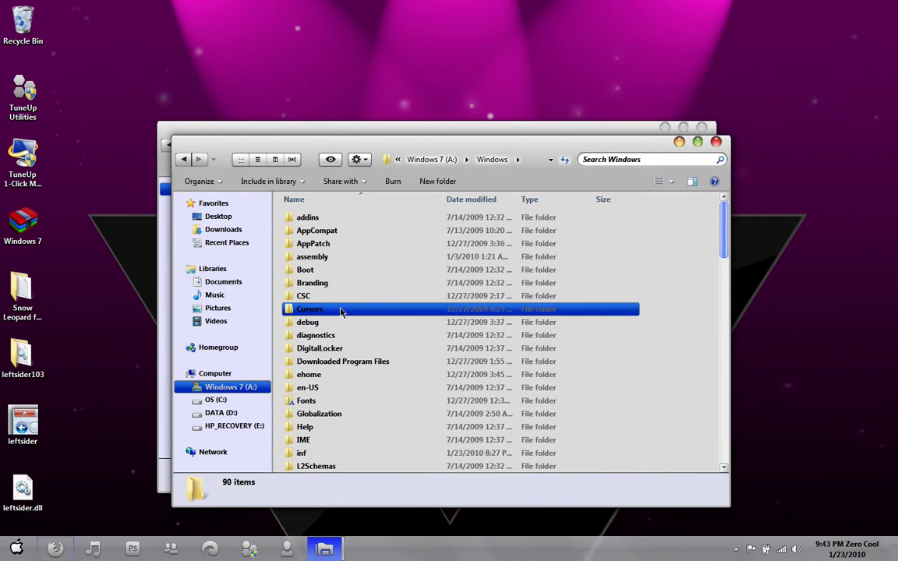
scroll(341, 312, down, 9)
scroll(343, 316, down, 9)
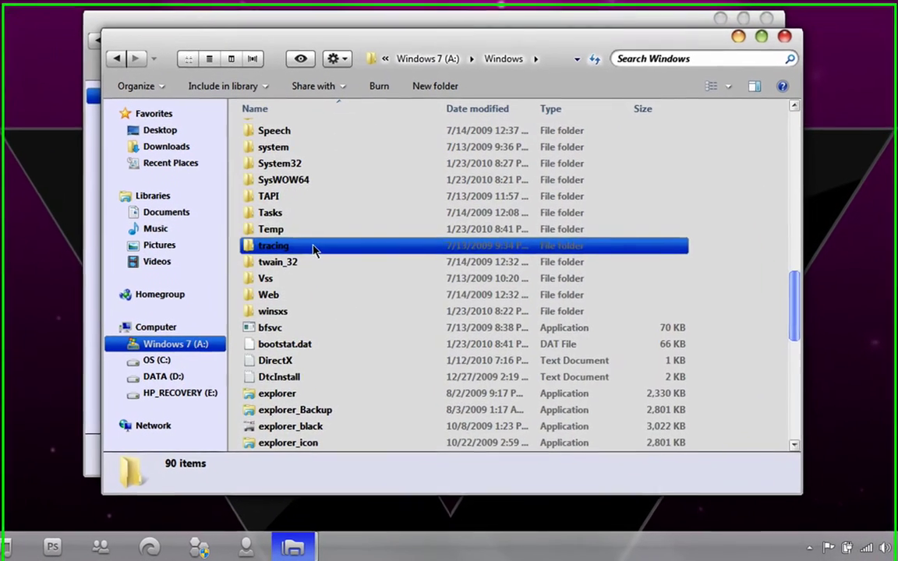
click(300, 226)
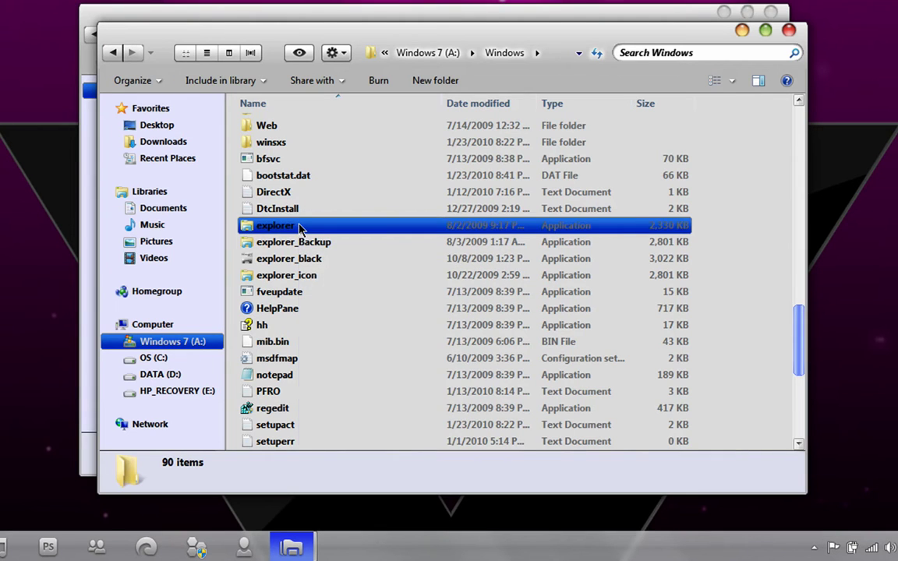
From the Windows folder's Properties, go to Security and open Advanced settings.
right_click(301, 227)
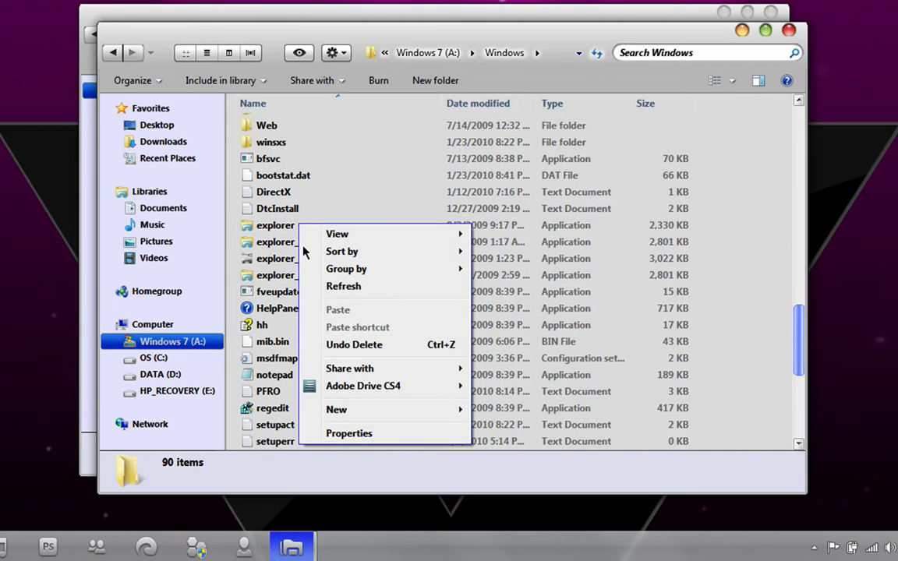
click(328, 437)
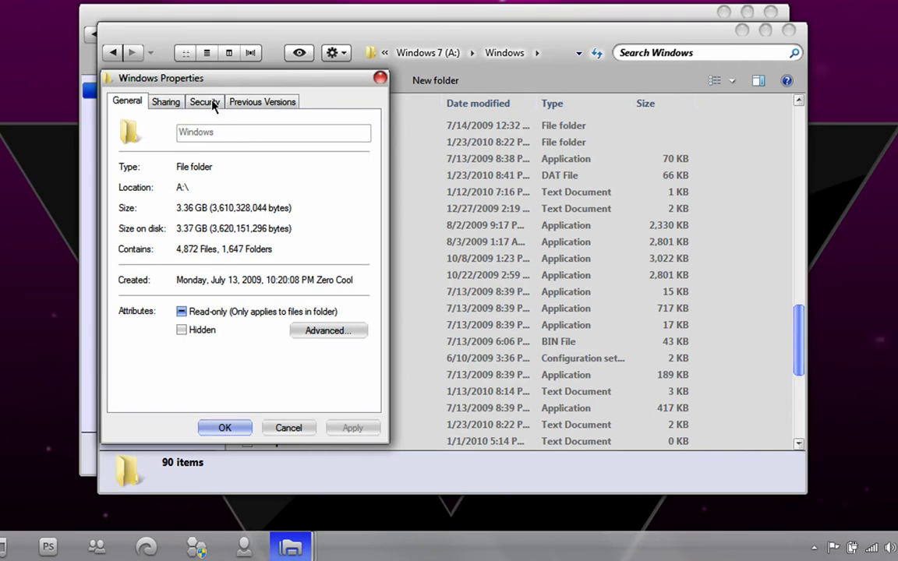
click(209, 103)
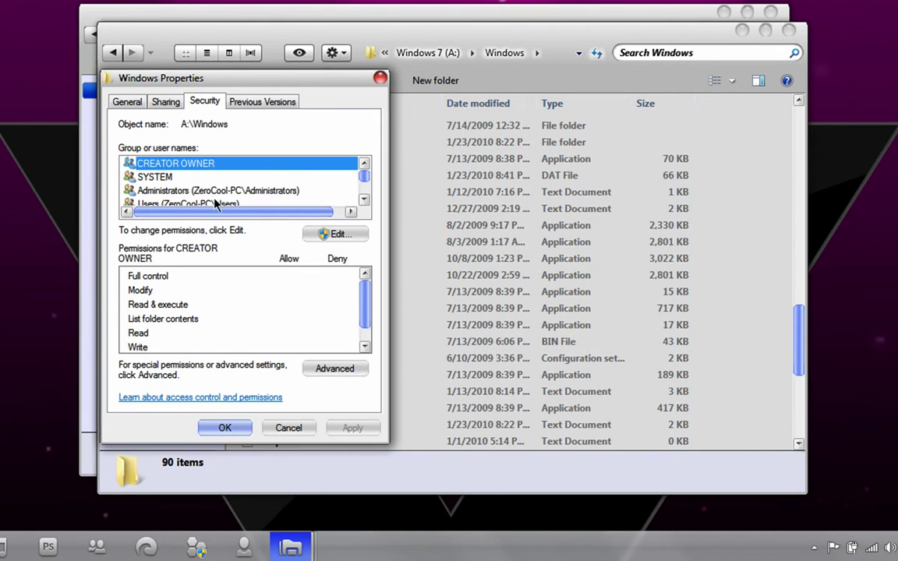
scroll(217, 206, down, 1)
scroll(202, 206, up, 1)
scroll(248, 191, down, 1)
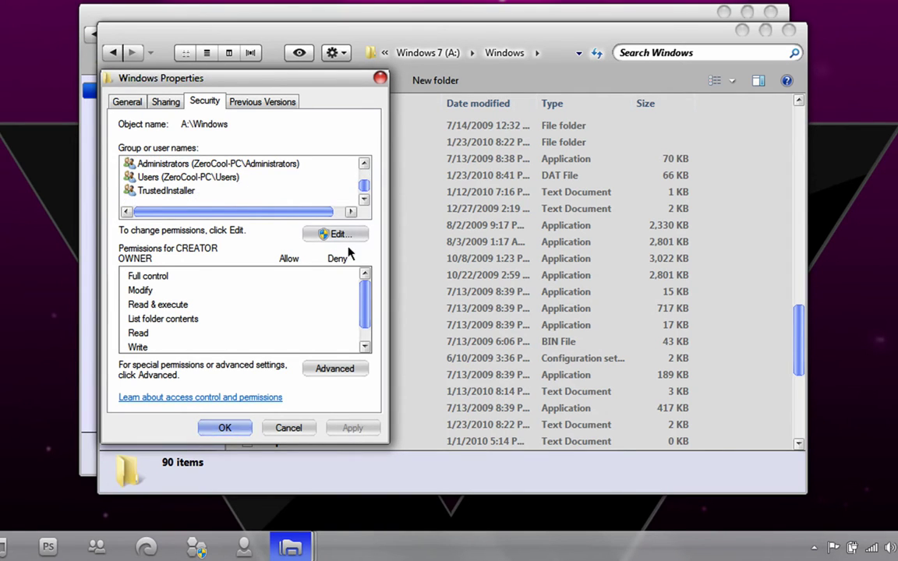
click(334, 371)
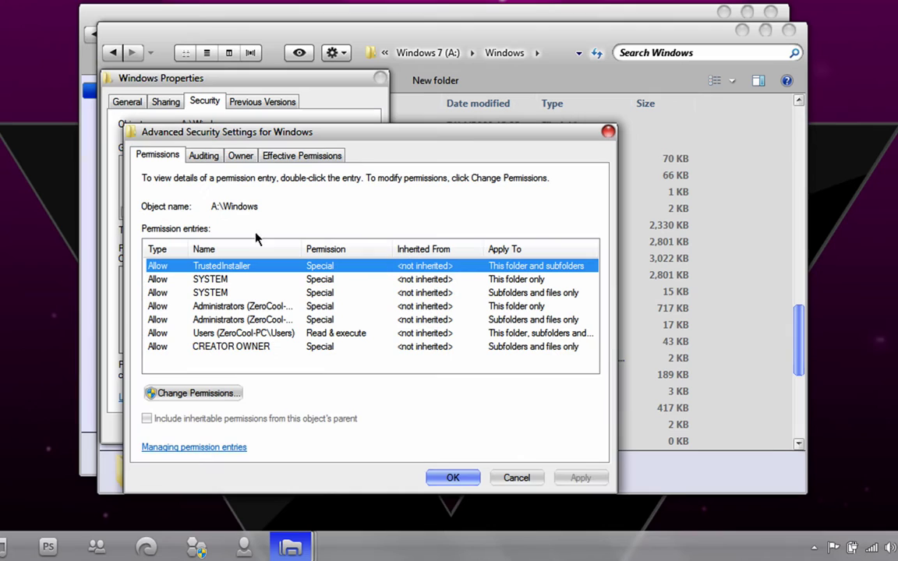
On the Owner tab, look up your own user account and apply it as owner of A:\Windows.
click(237, 156)
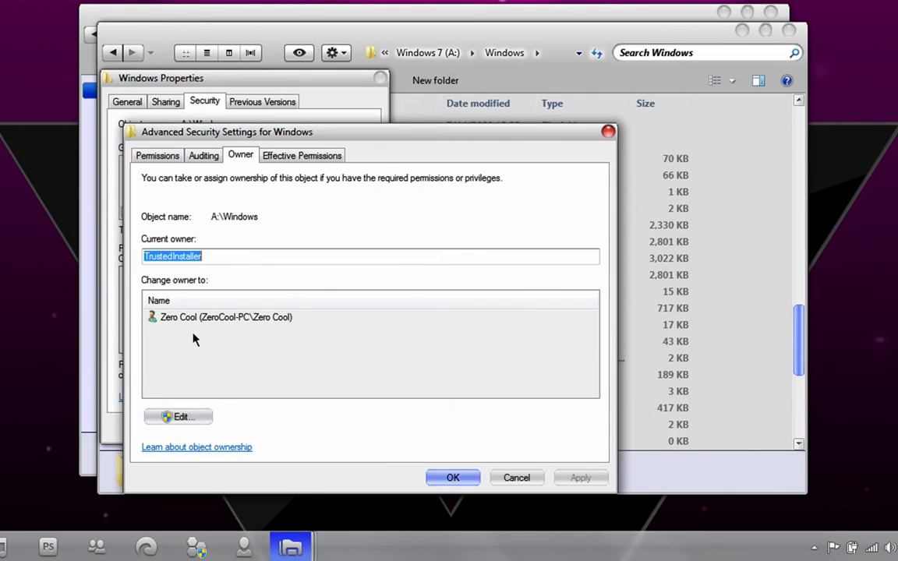
click(158, 416)
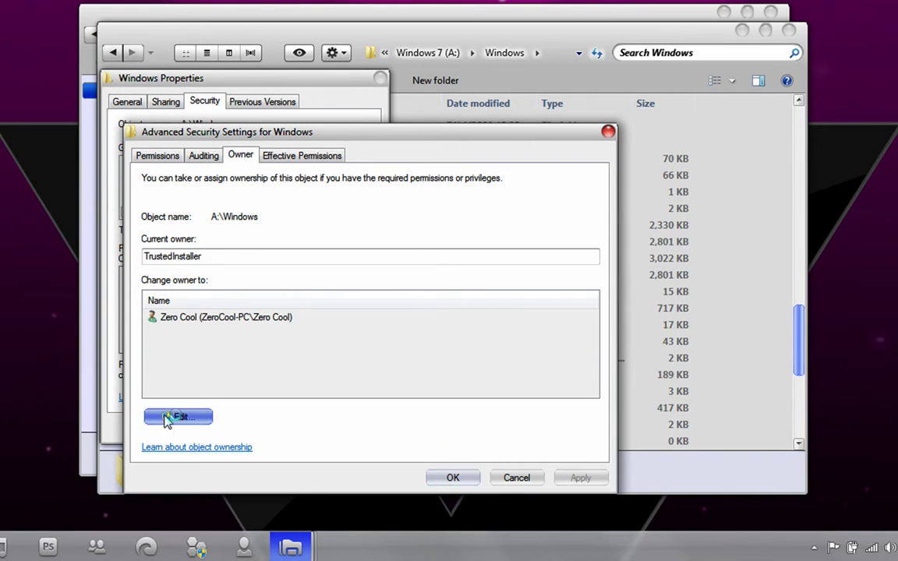
click(213, 366)
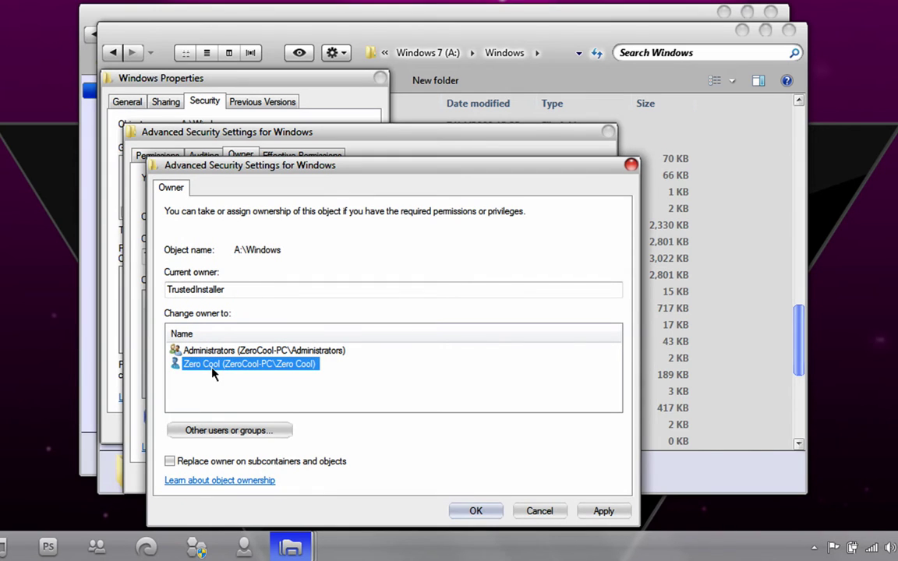
click(229, 431)
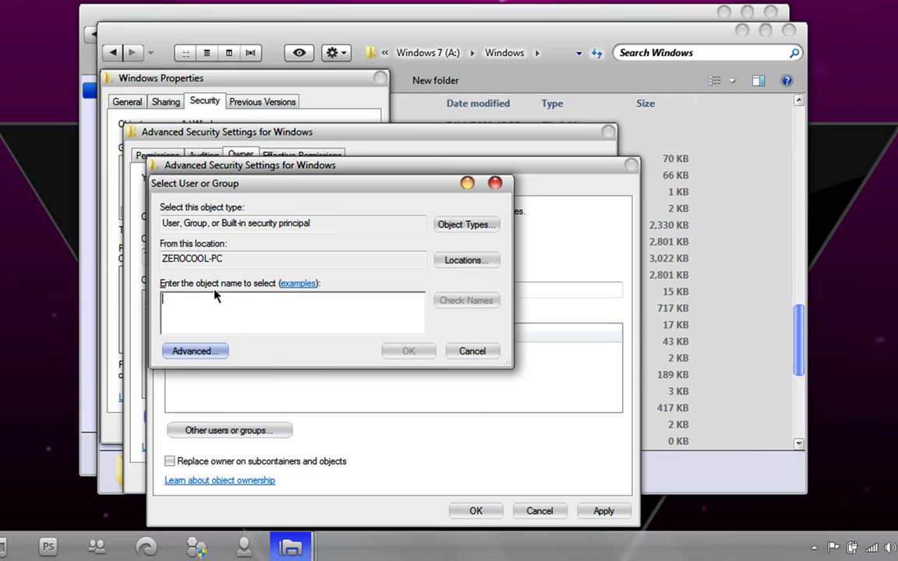
text(zero cool)
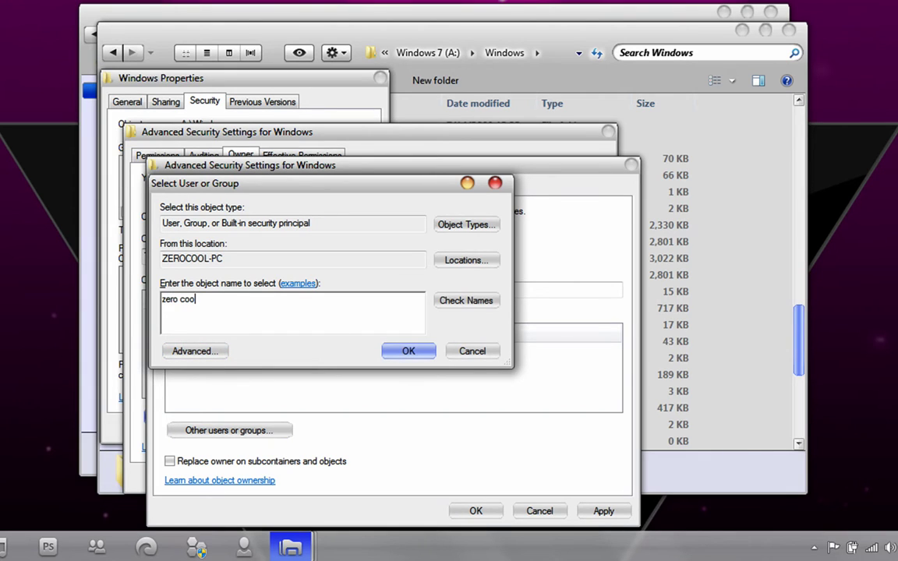
click(471, 308)
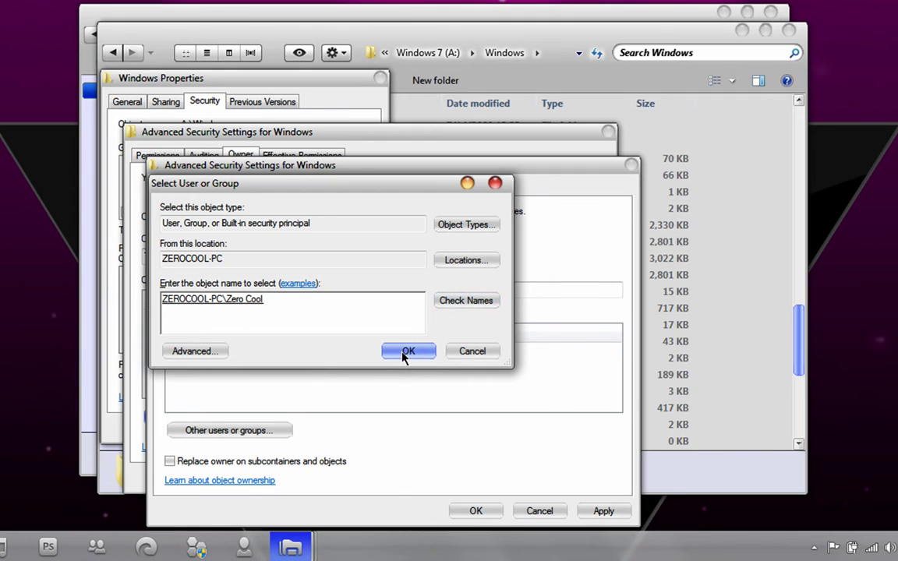
click(404, 351)
click(236, 364)
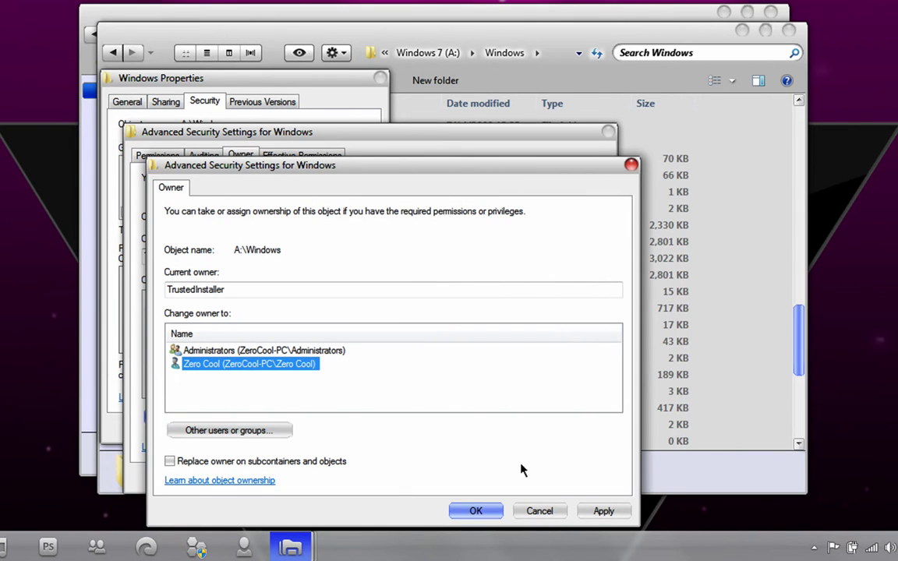
click(603, 511)
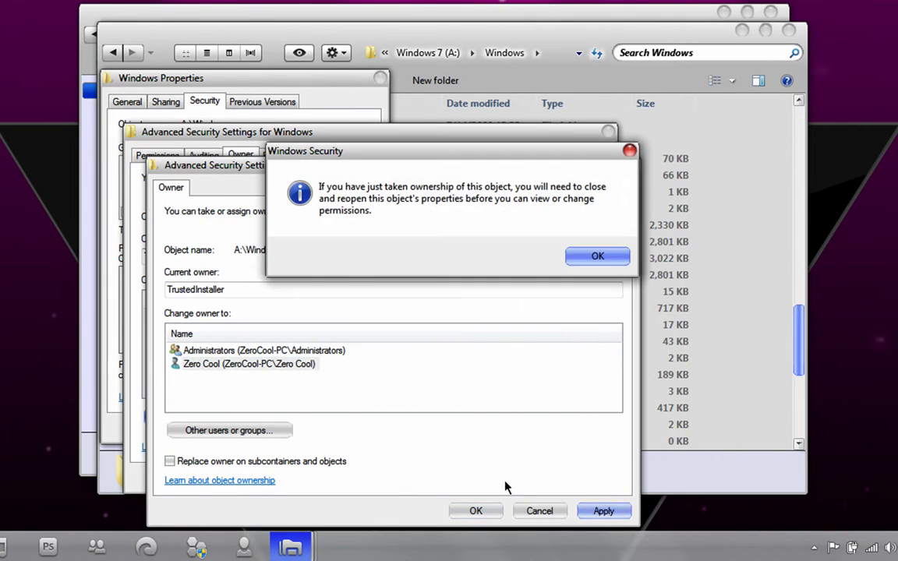
click(575, 254)
click(476, 511)
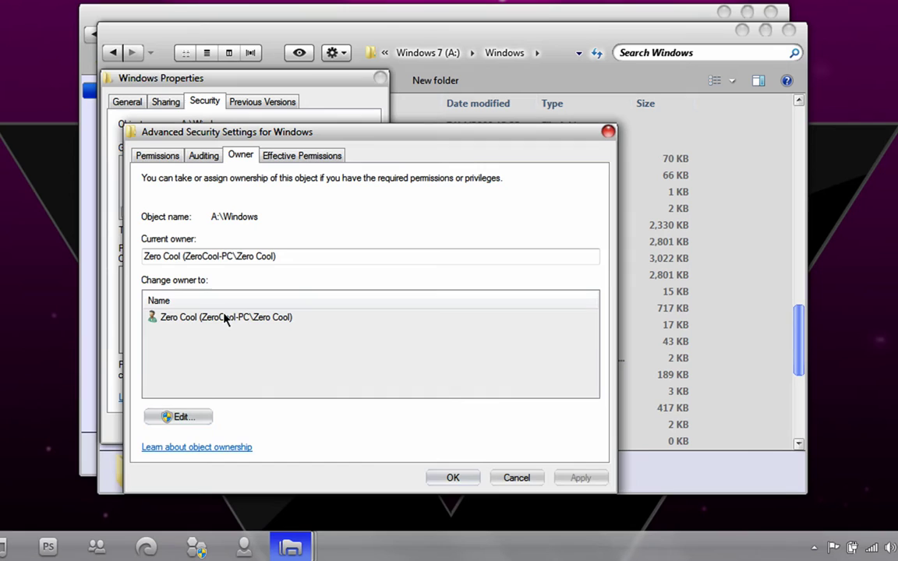
Close the security dialogs and try renaming explorer to explorer_Backup.
click(453, 477)
click(226, 428)
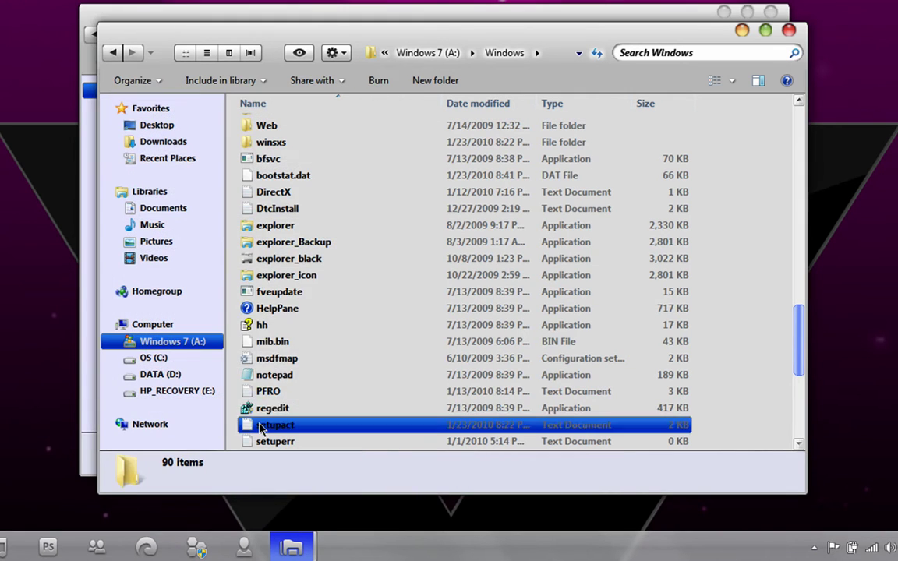
right_click(299, 226)
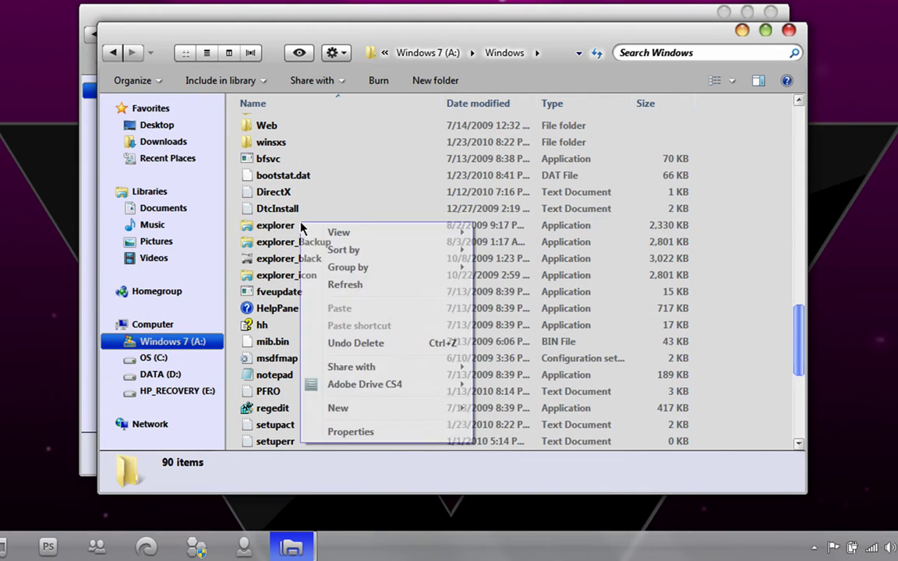
click(296, 227)
right_click(297, 228)
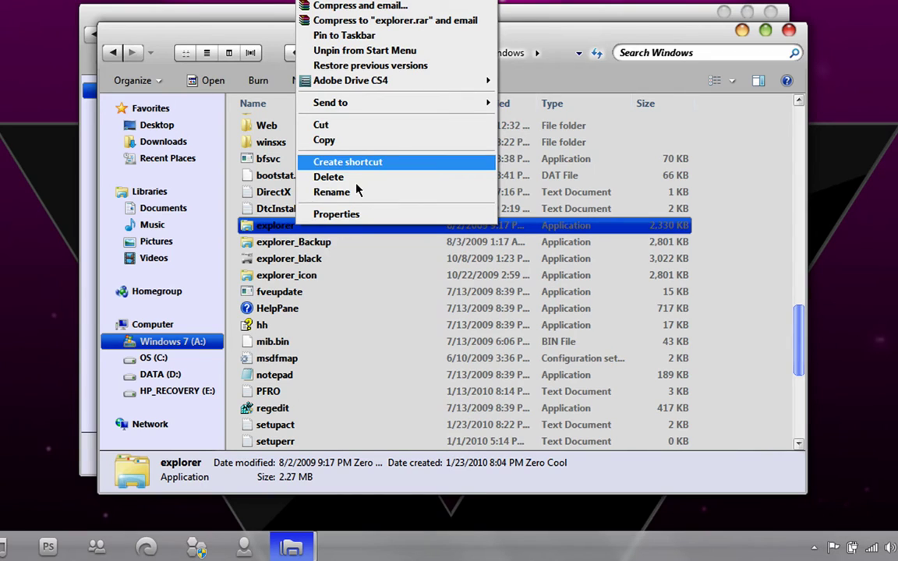
click(357, 192)
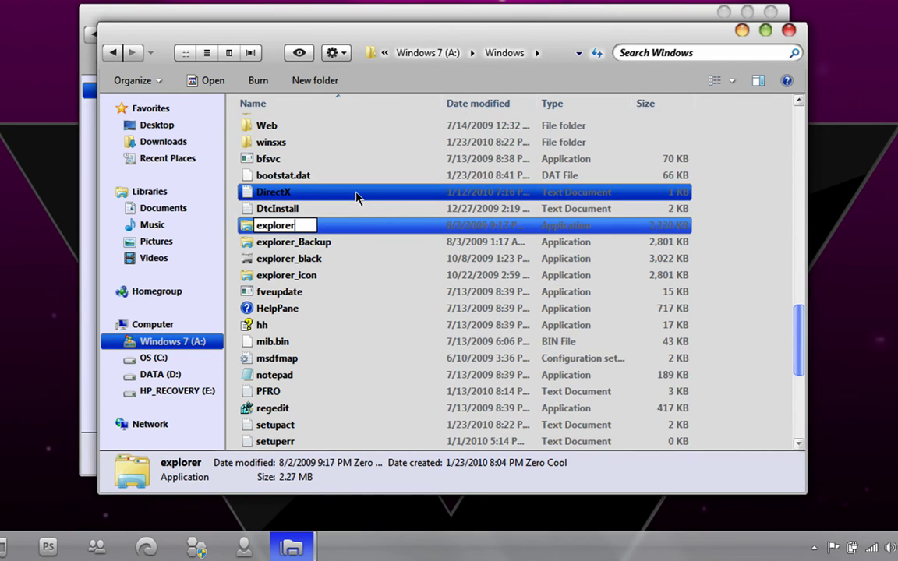
text(_backup)
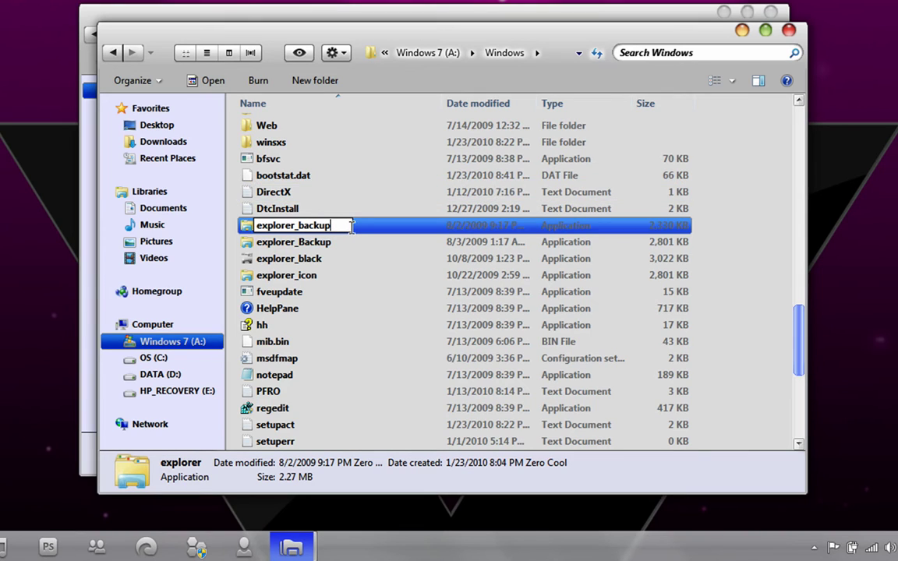
key(BackSpace)
key(BackSpace)
key(BackSpace)
key(BackSpace)
key(BackSpace)
key(BackSpace)
key(BackSpace)
key(BackSpace)
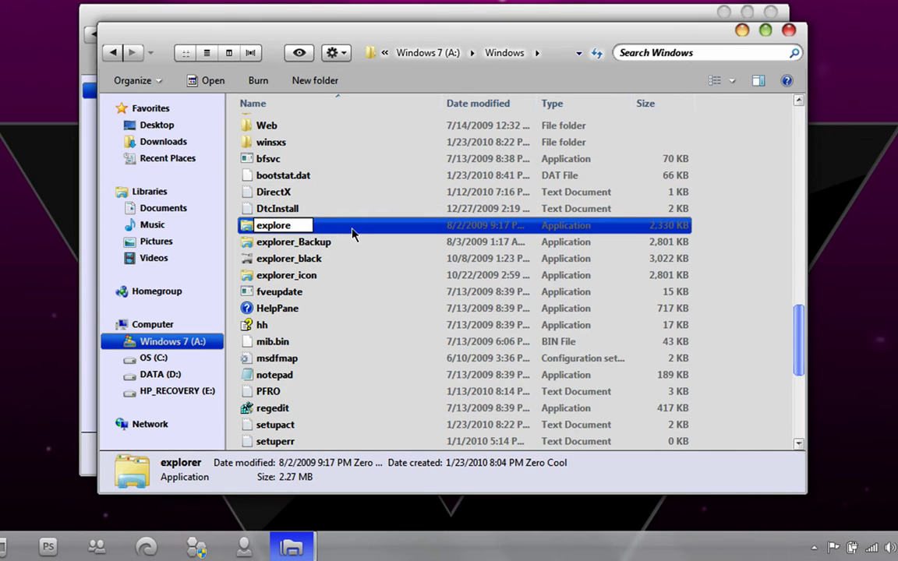
text(r)
click(323, 244)
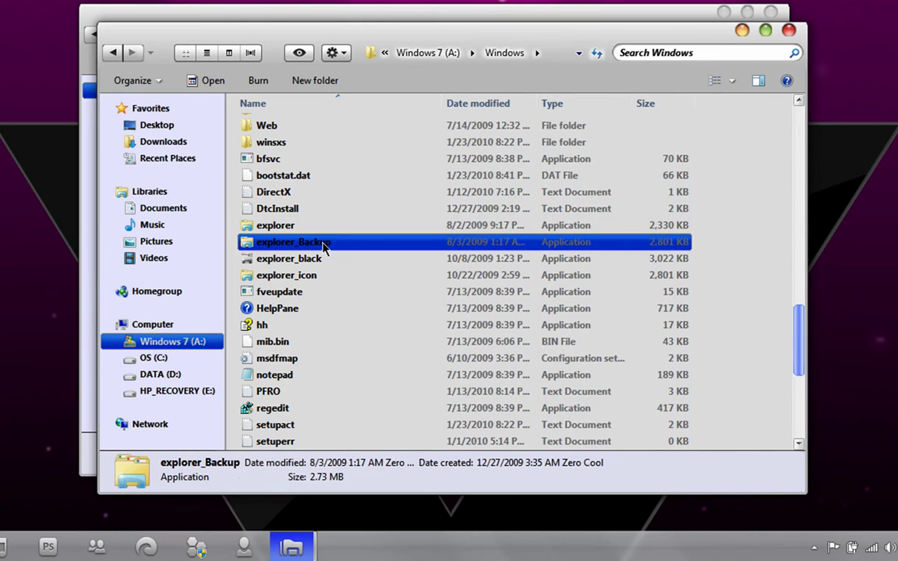
Switch between the 32 BIT folder and Windows folder windows.
click(222, 23)
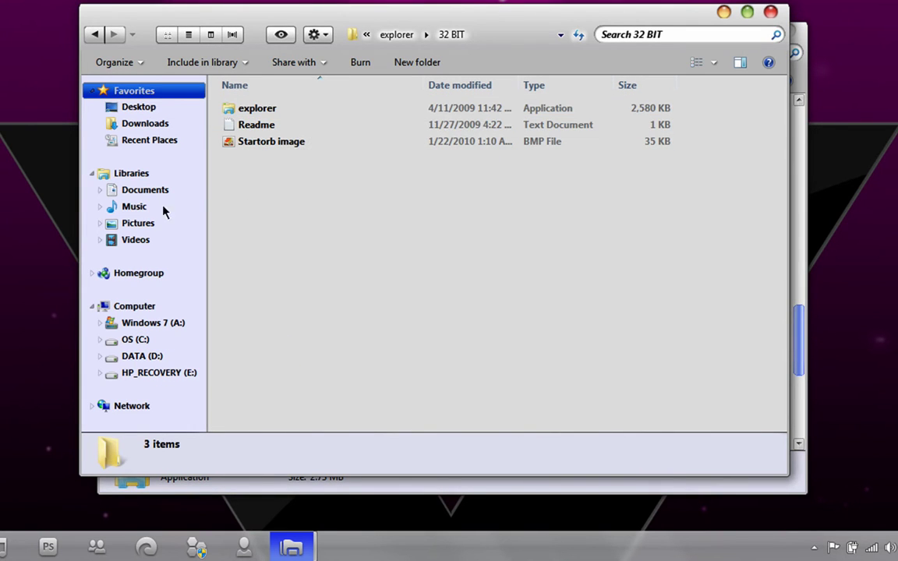
mouse_move(291, 547)
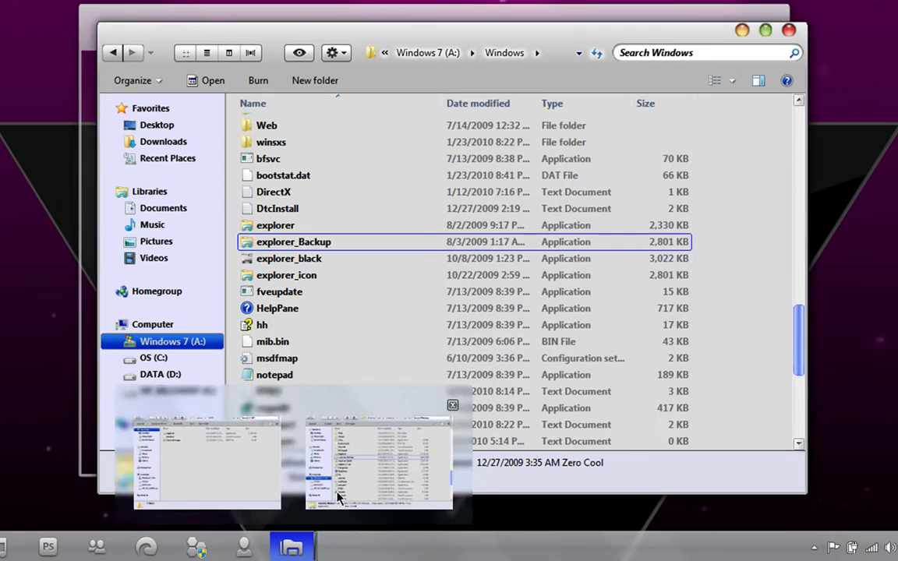
click(339, 498)
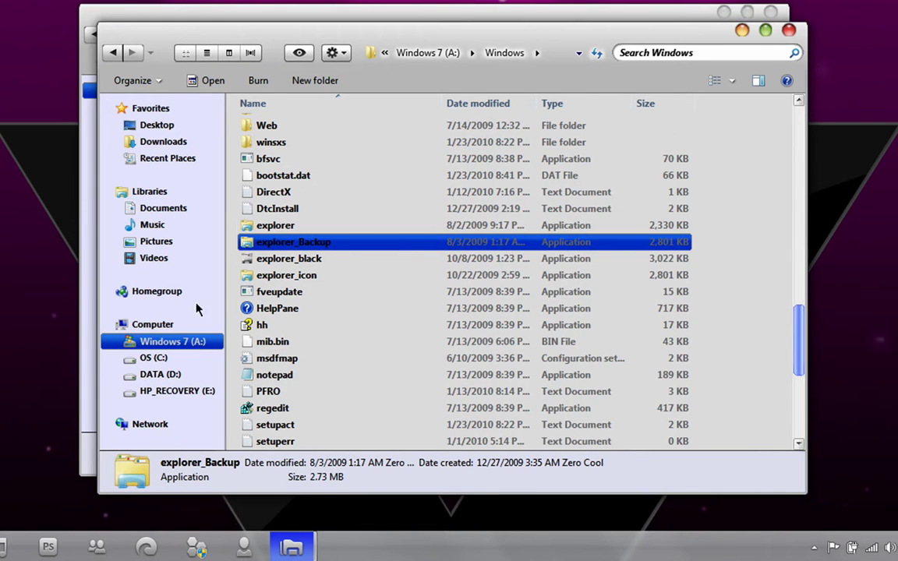
click(24, 405)
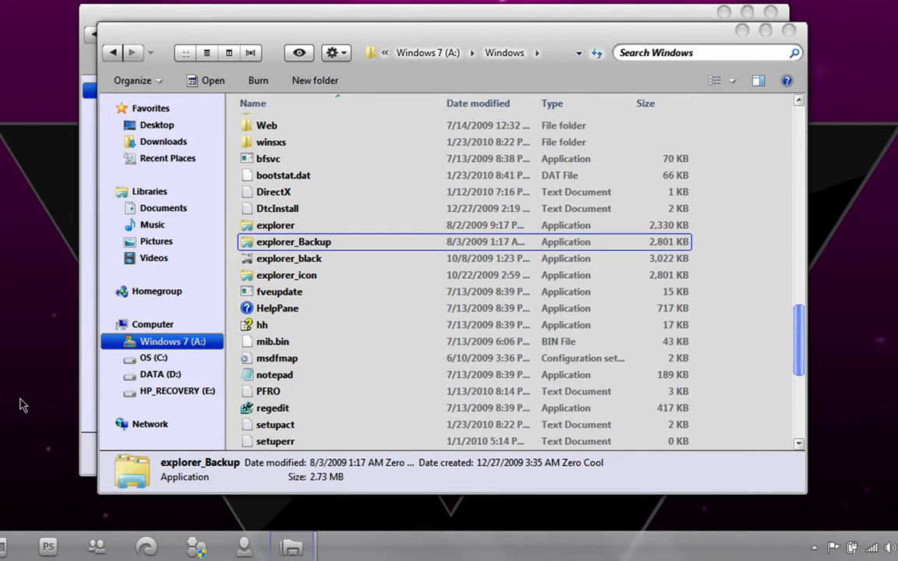
Open Task Manager from the taskbar and end the explorer.exe process.
right_click(379, 548)
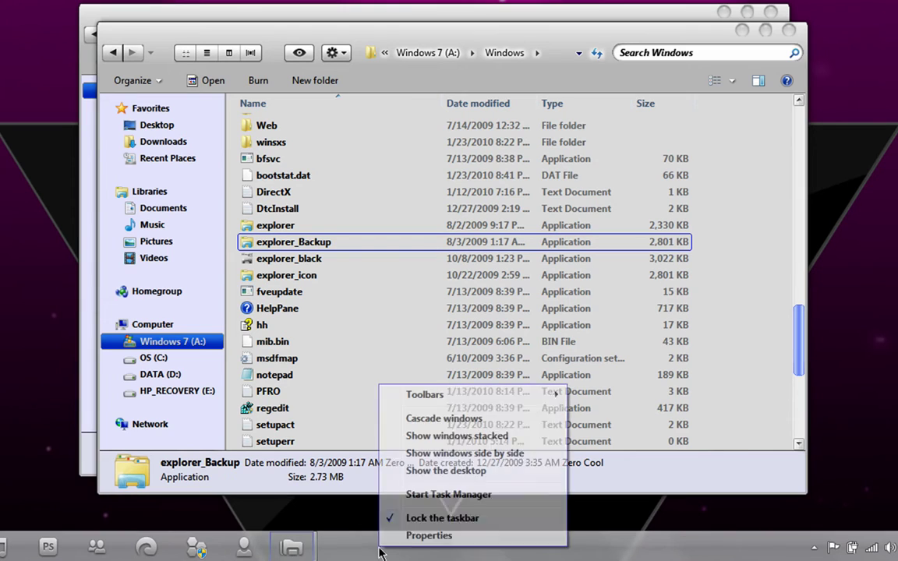
click(420, 498)
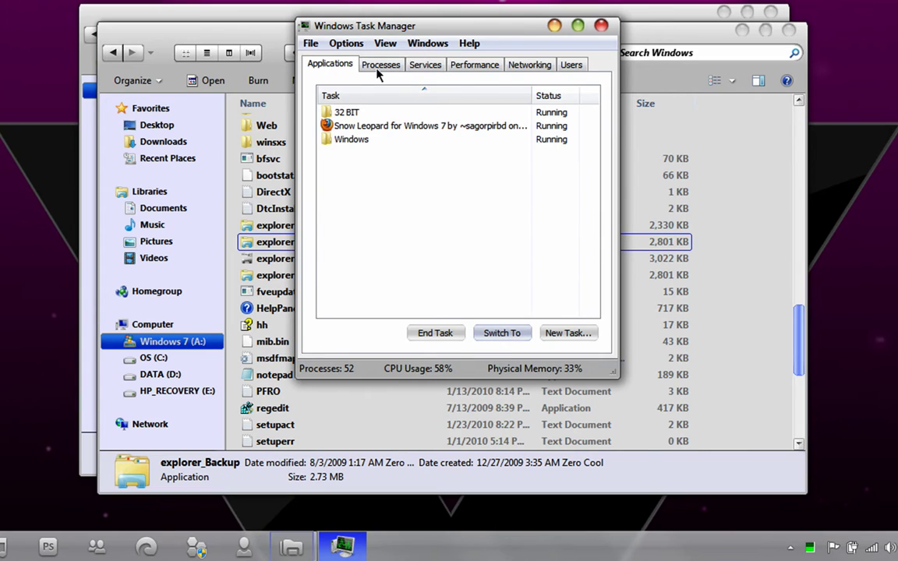
click(379, 66)
click(347, 166)
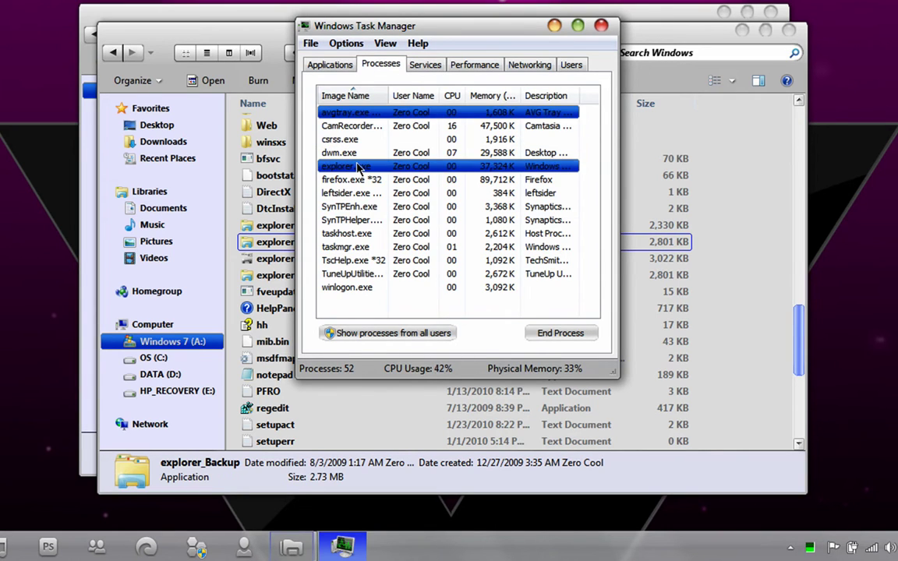
click(559, 332)
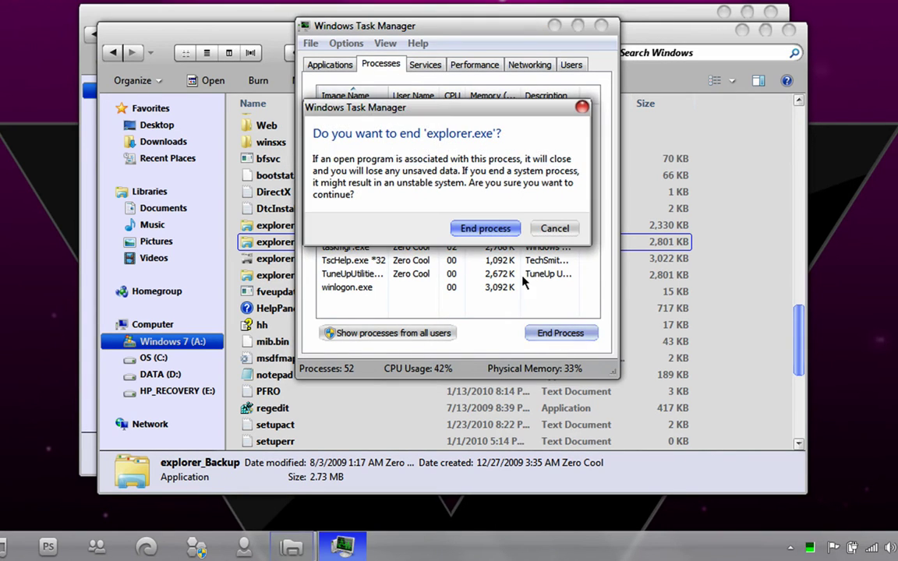
click(475, 229)
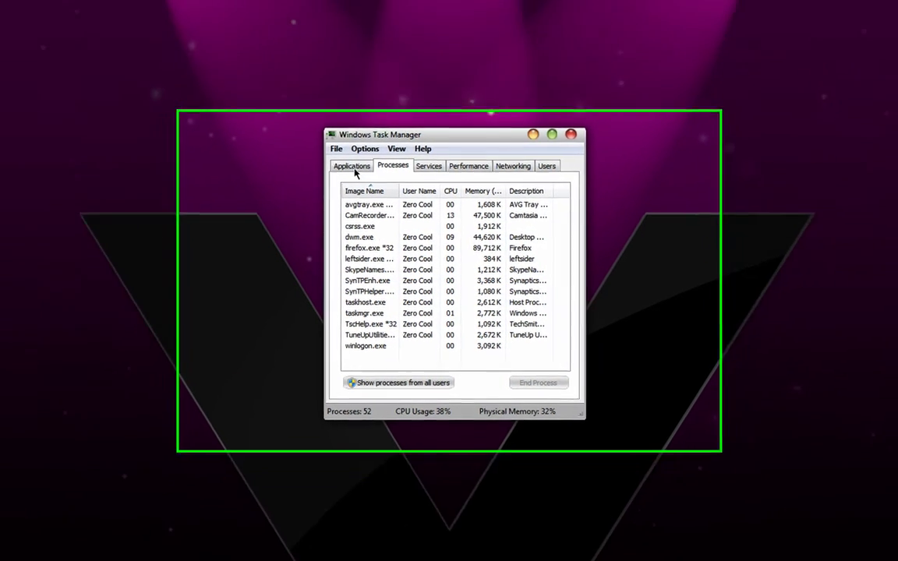
Run explorer.exe as a new task to bring the desktop and taskbar back.
click(356, 170)
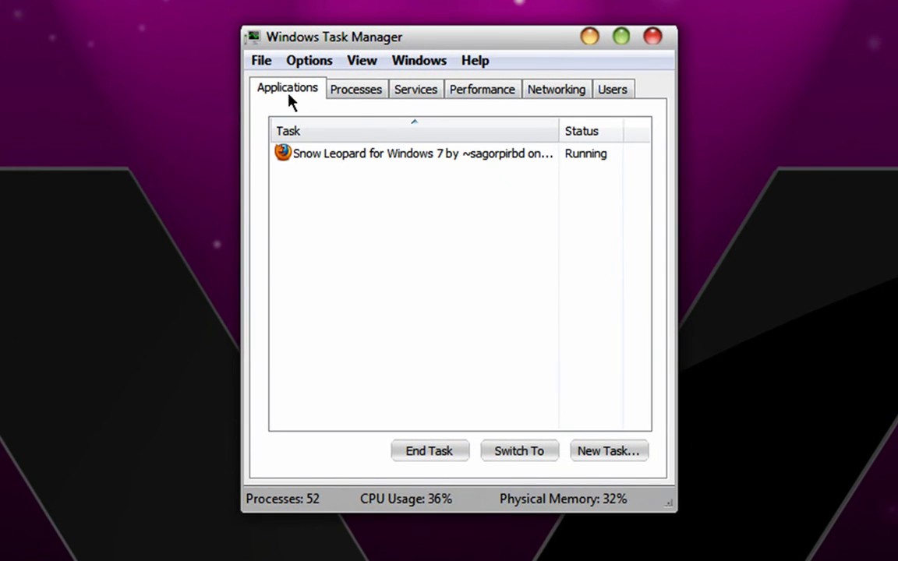
click(600, 451)
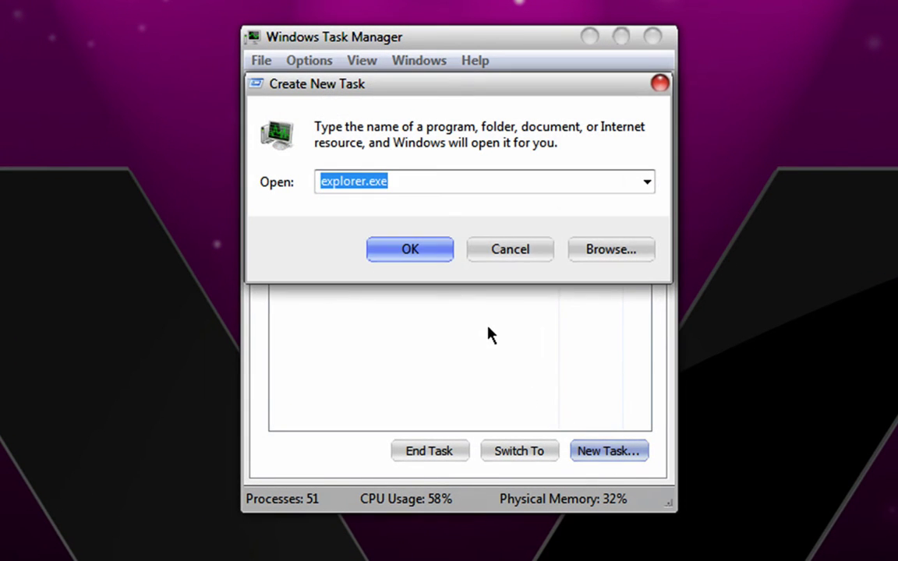
text(exlp)
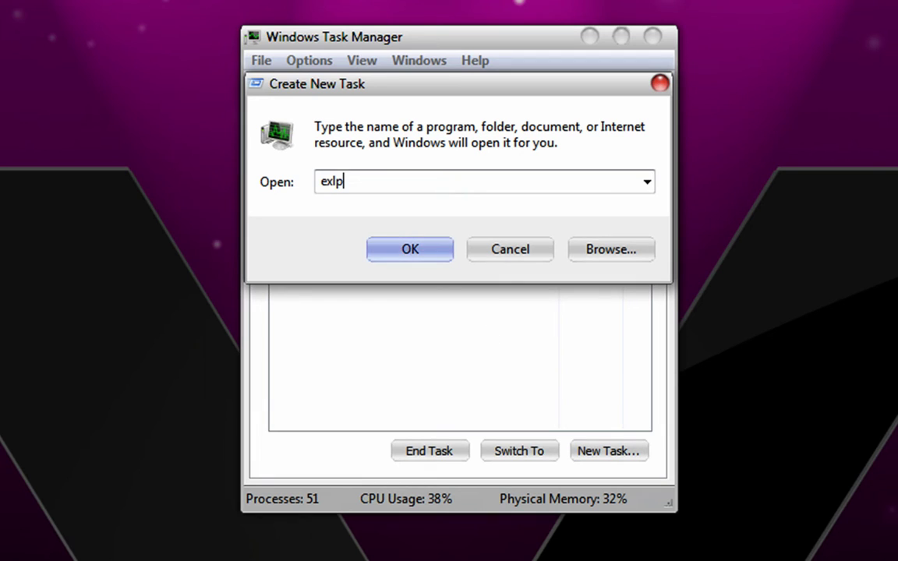
key(BackSpace)
key(BackSpace)
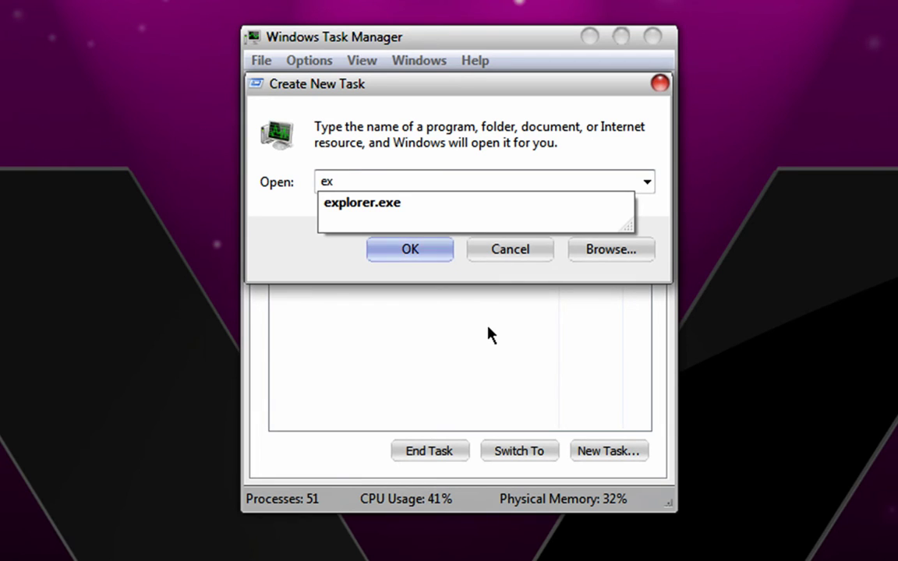
key(Down)
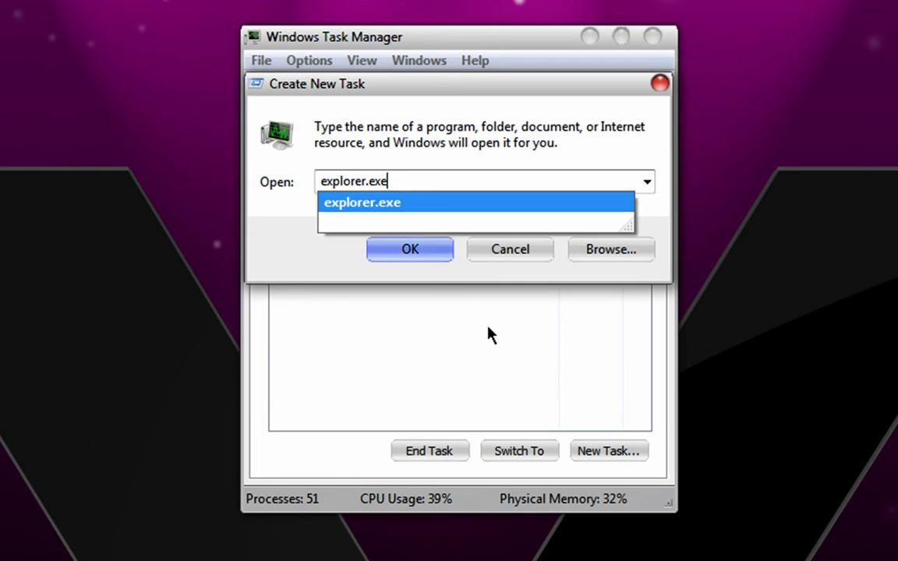
click(407, 252)
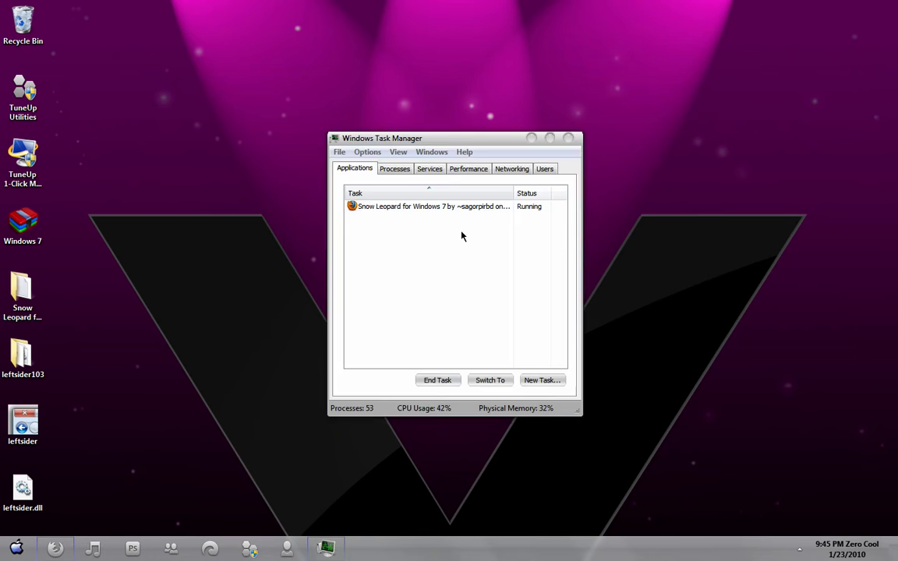
Close Task Manager and open the pack's System Files folder from the desktop.
key(alt+F4)
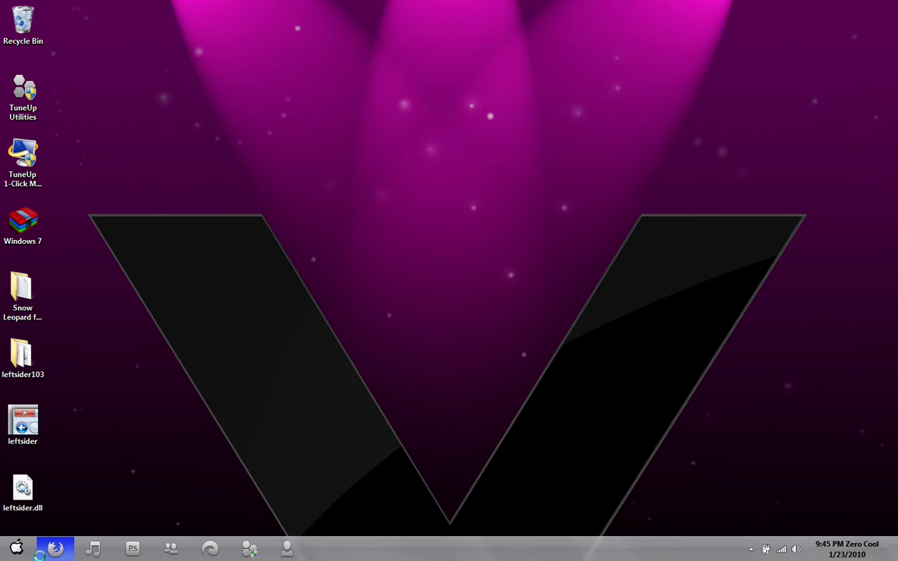
double_click(22, 294)
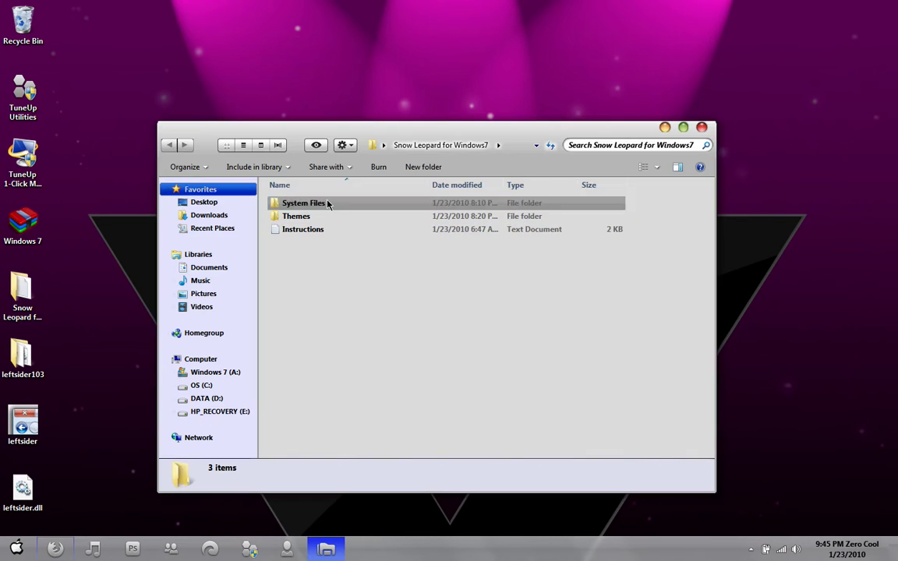
double_click(328, 203)
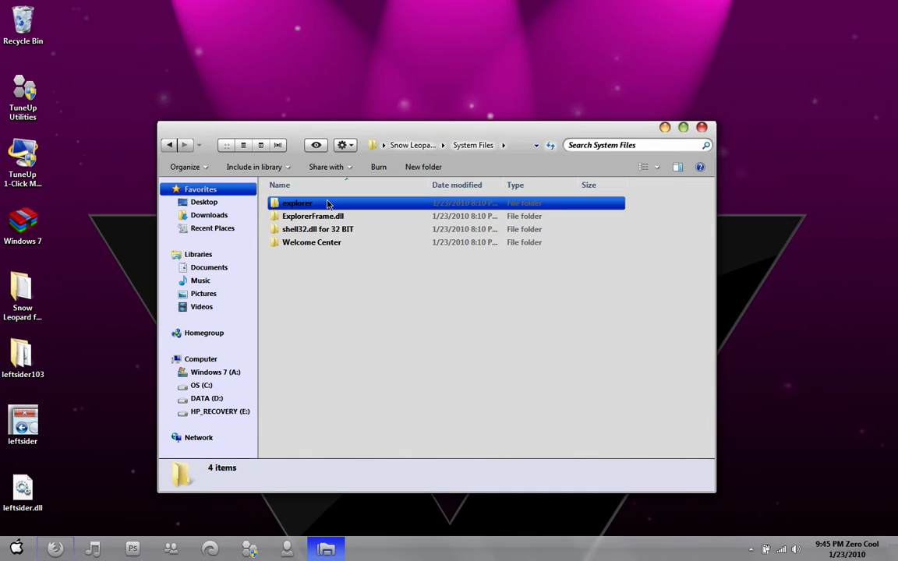
click(300, 218)
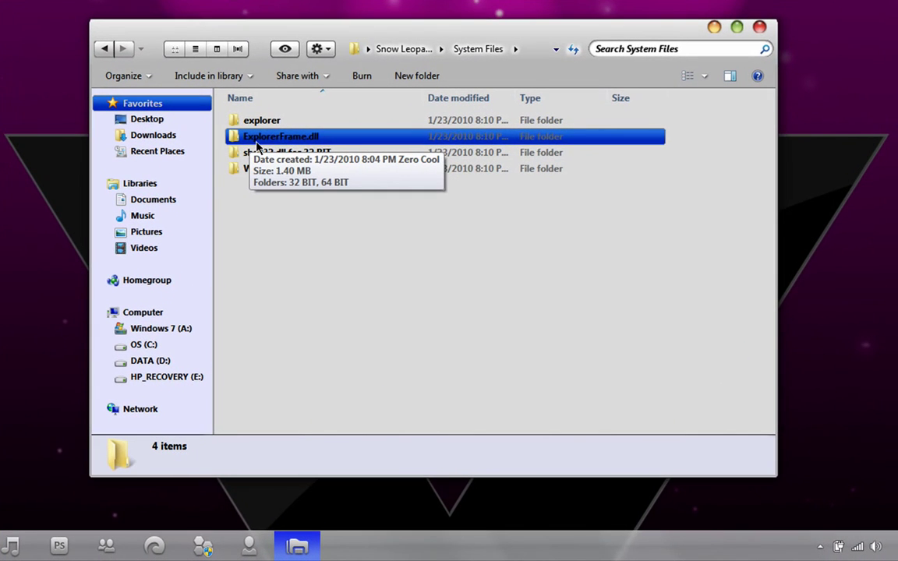
Open ExplorerFrame.dll › 32 BIT to show the 1,436 KB replacement ExplorerFrame.dll.
double_click(232, 134)
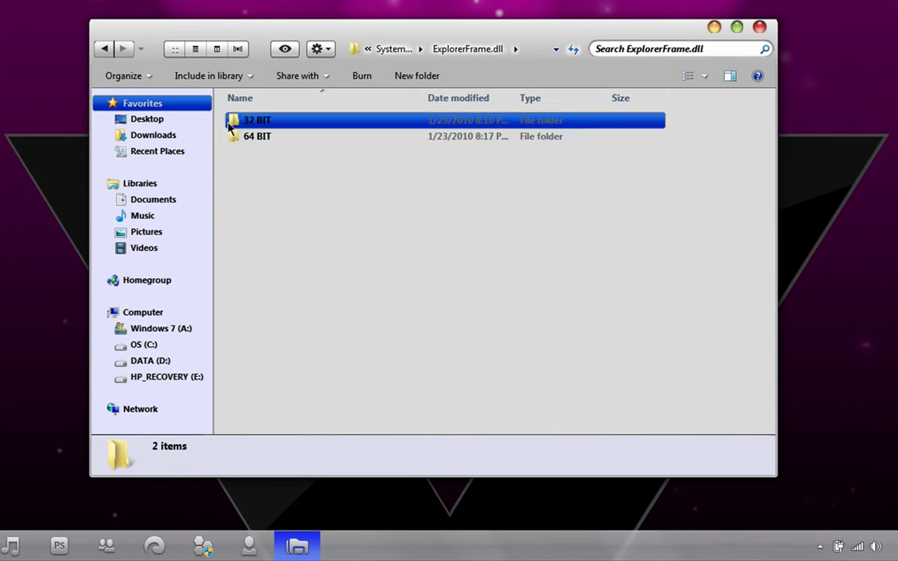
click(301, 136)
click(299, 127)
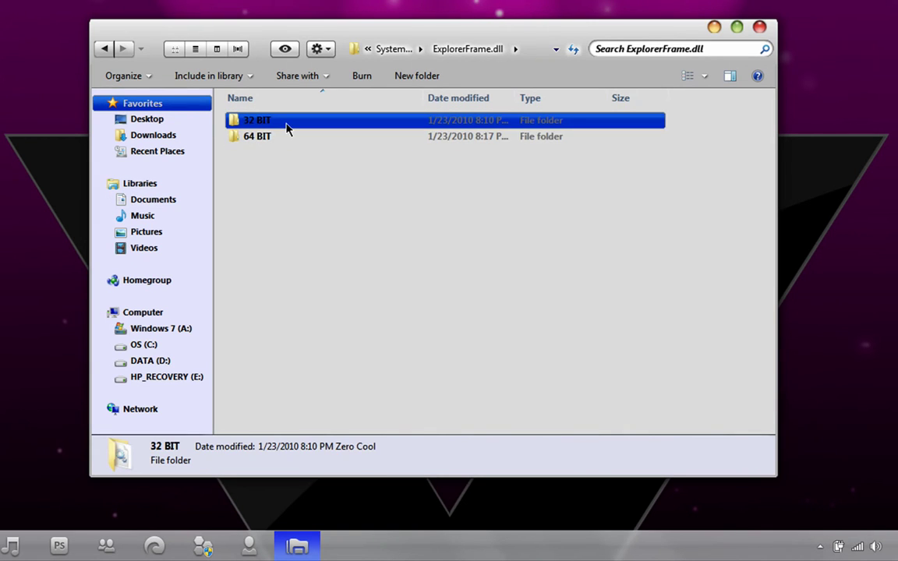
click(287, 125)
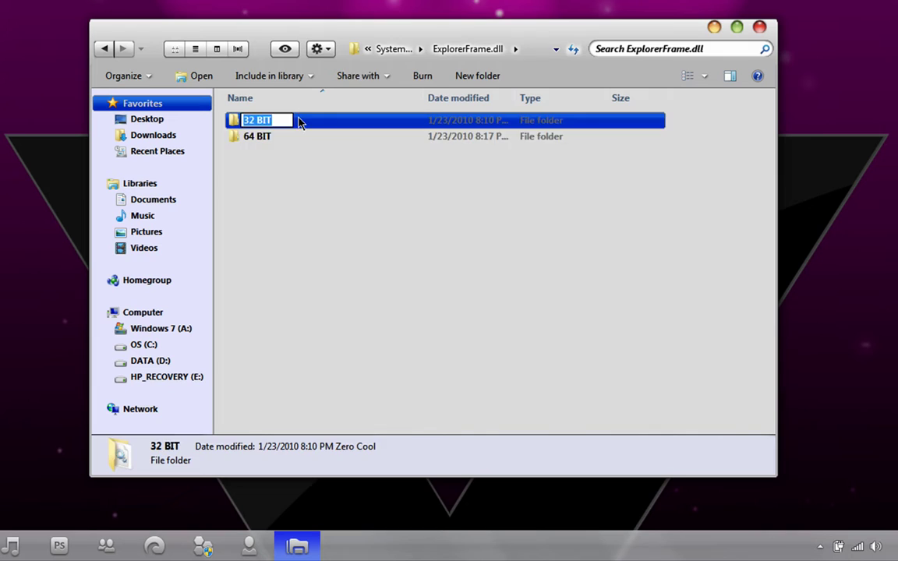
double_click(290, 123)
key(super)
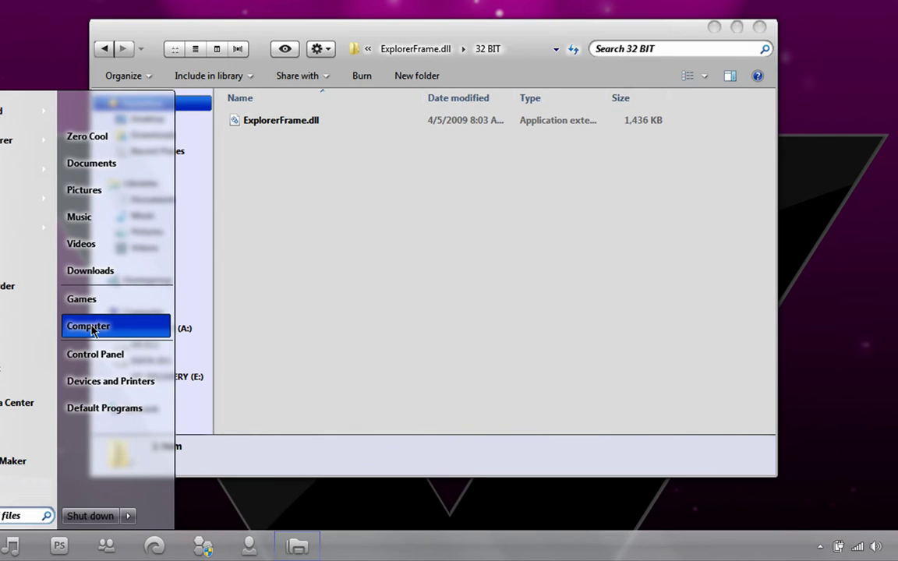
From Computer, open Windows 7 (A:) > Windows > System32.
click(101, 294)
click(325, 166)
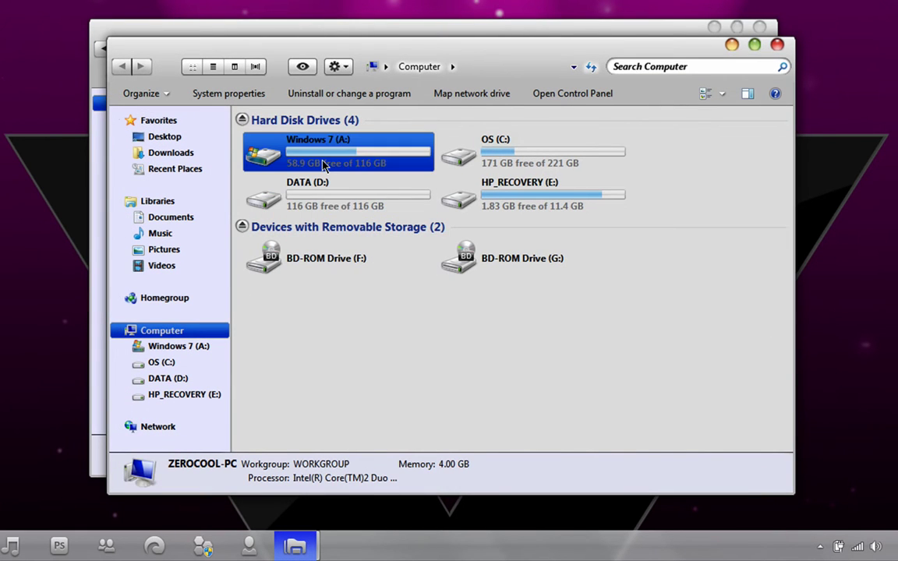
double_click(324, 166)
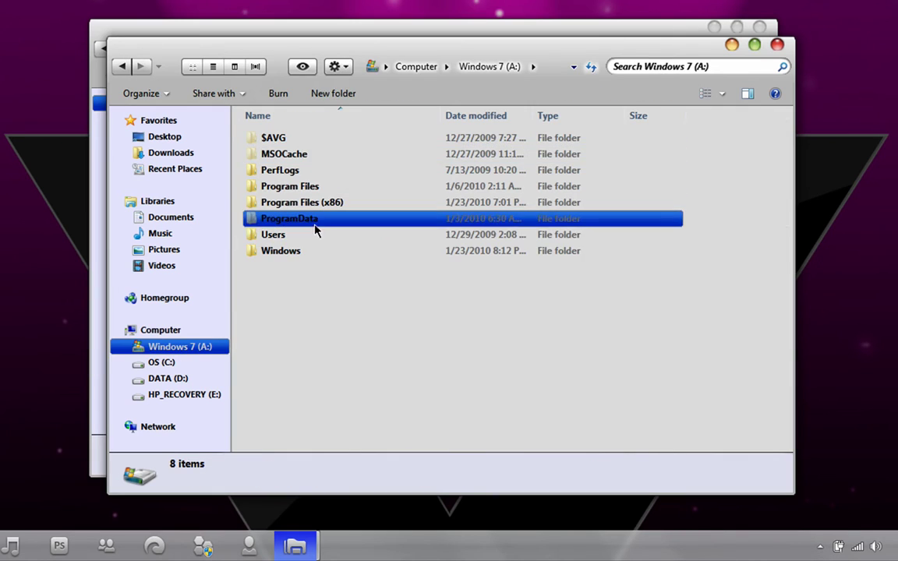
double_click(315, 250)
scroll(310, 255, down, 15)
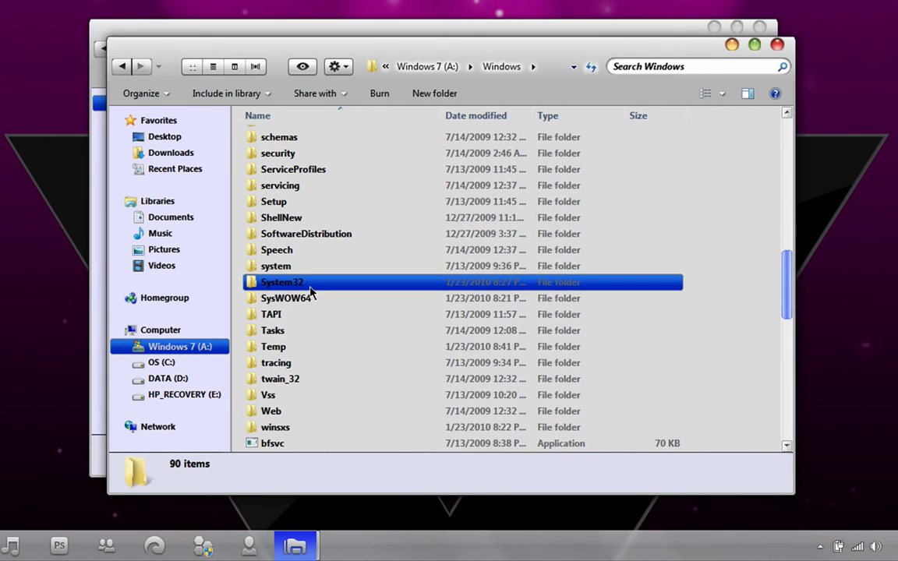
double_click(309, 286)
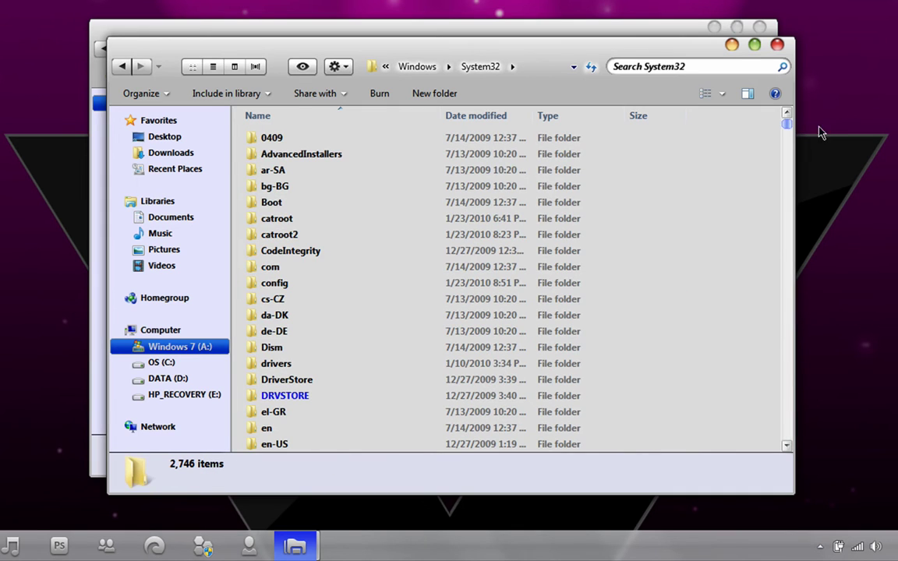
Scroll System32 down to ExplorerFrame.dll and ExplorerFrame.old and select each.
drag(789, 127, 792, 219)
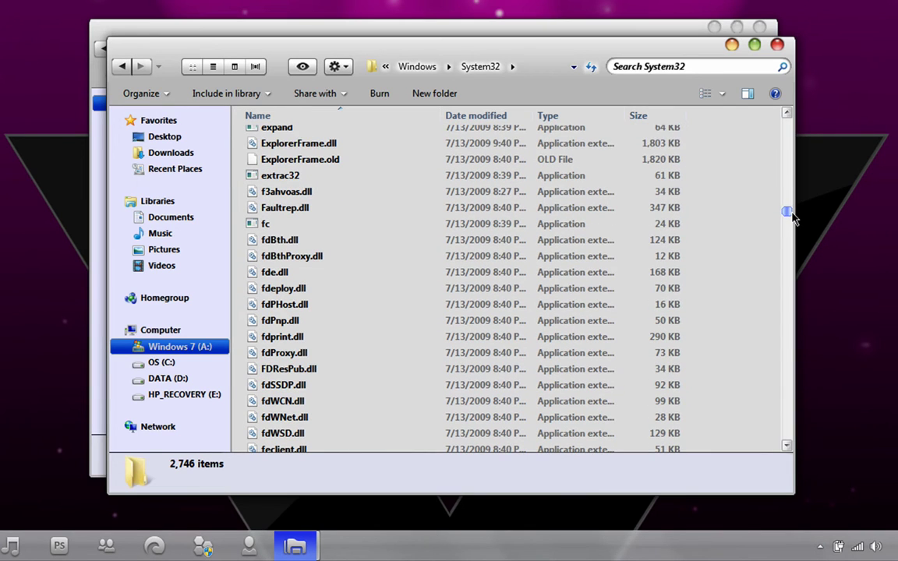
click(304, 145)
click(309, 159)
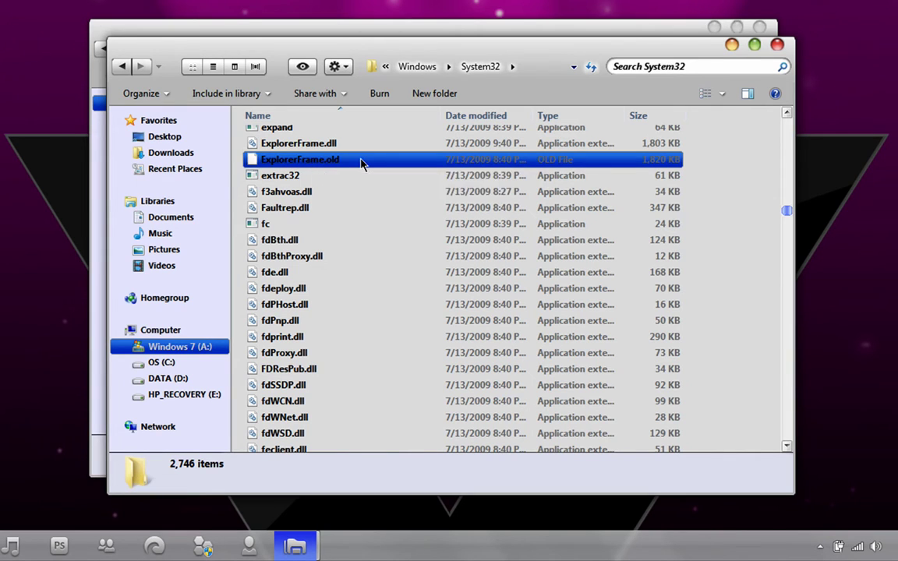
Start renaming ExplorerFrame.old in System32, then cancel so the name stays unchanged.
right_click(361, 162)
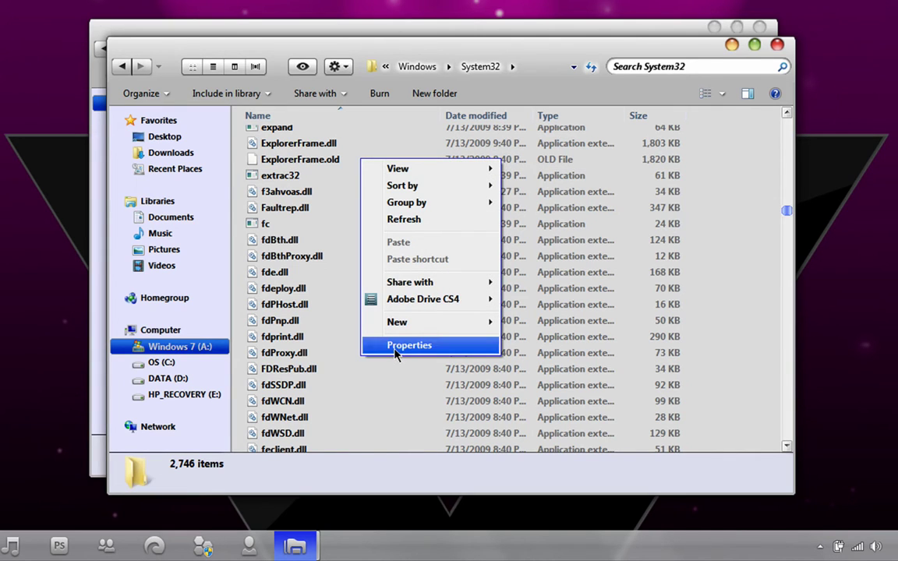
click(304, 161)
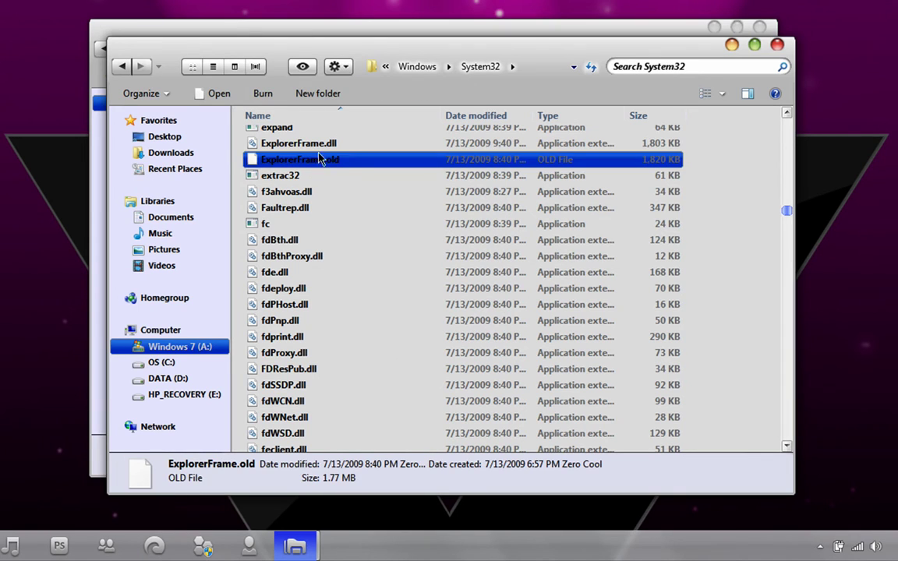
ctrl+click(345, 148)
ctrl+click(345, 148)
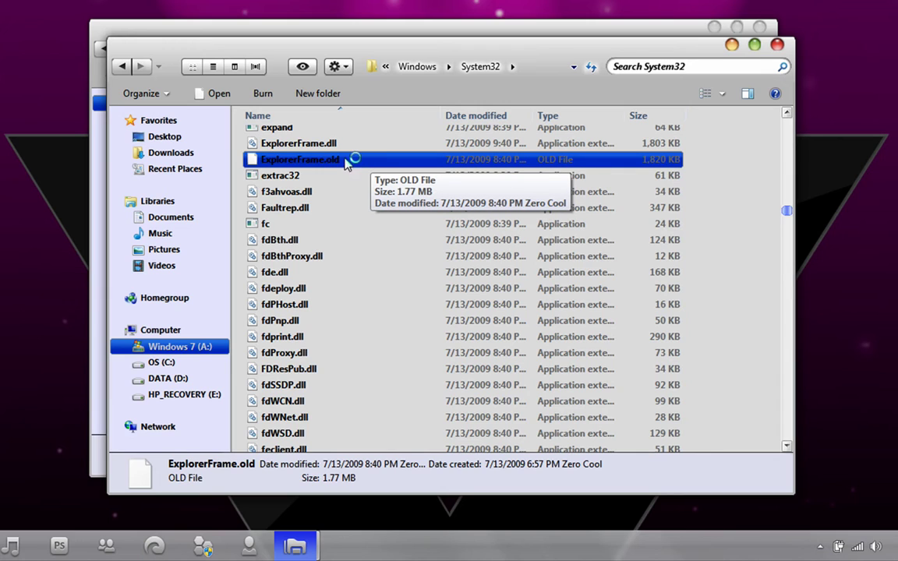
right_click(343, 162)
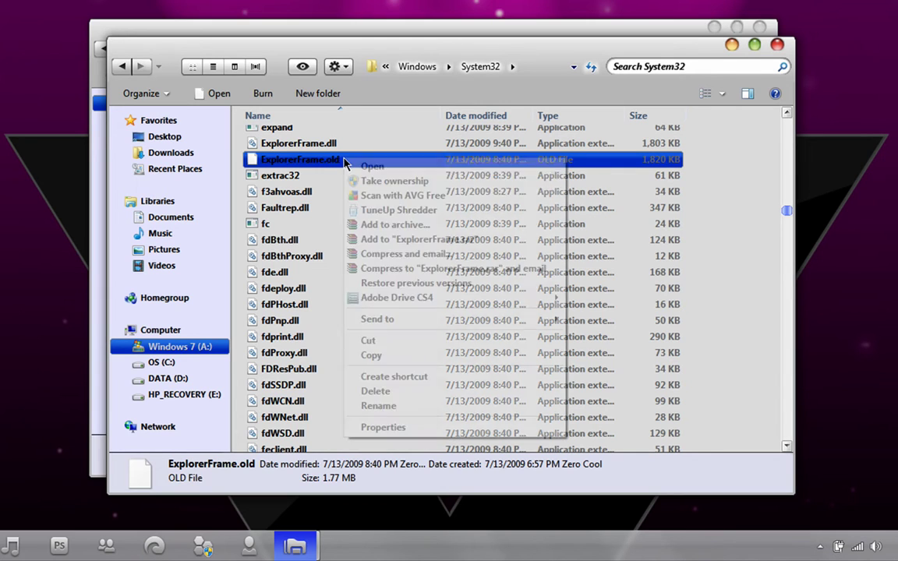
click(343, 404)
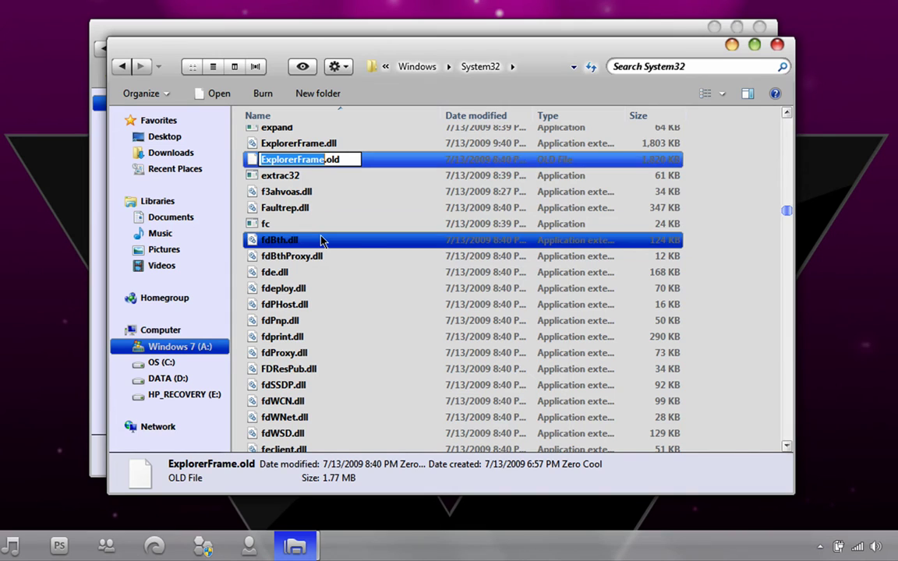
click(351, 143)
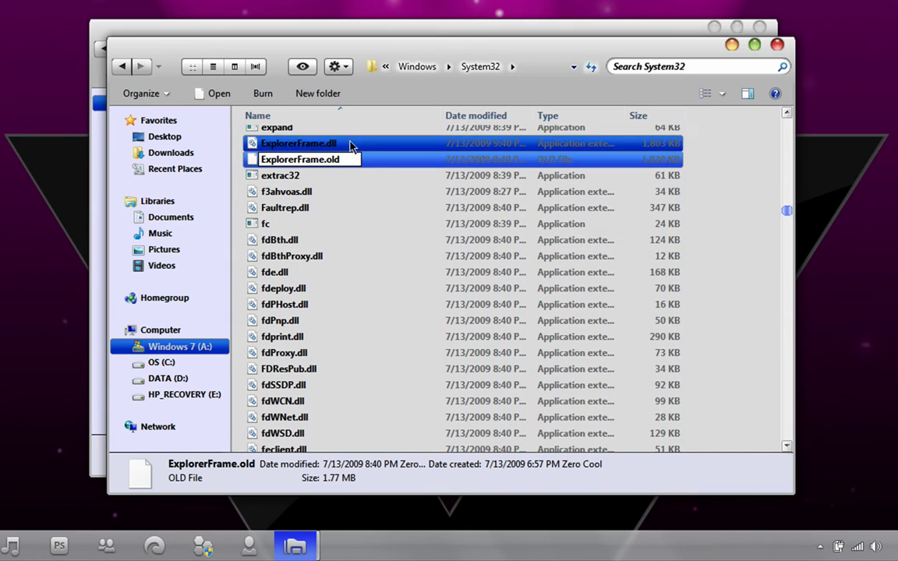
In the 32 BIT replacement folder, select the replacement ExplorerFrame.dll.
click(135, 29)
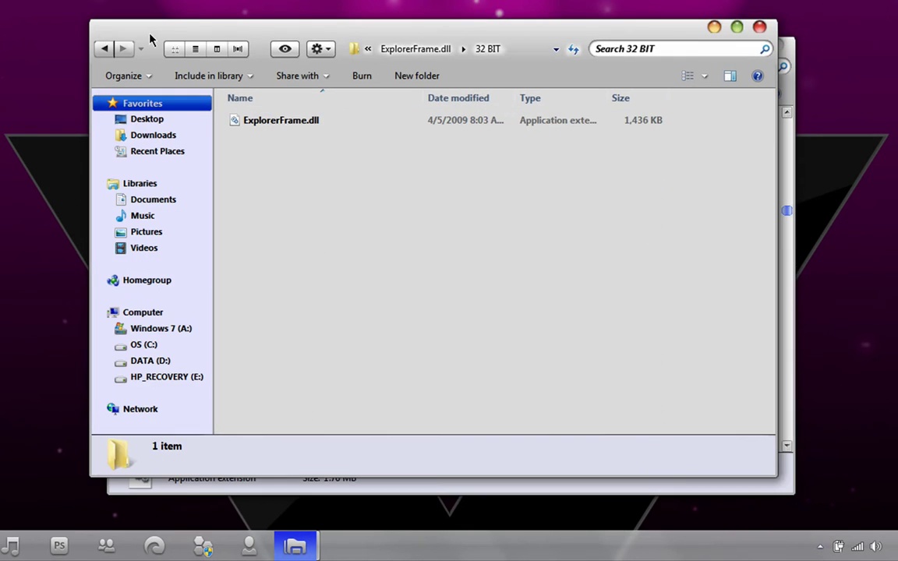
click(268, 127)
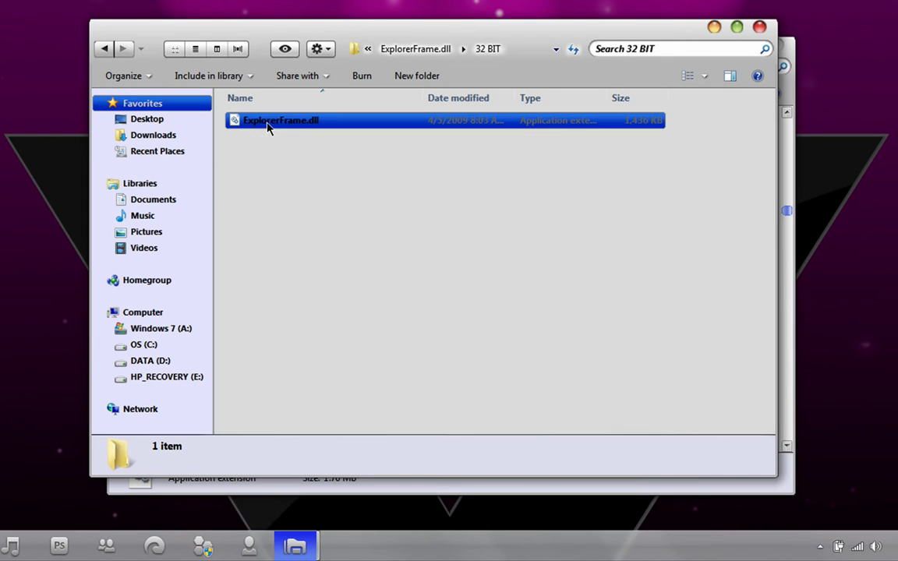
drag(268, 127, 307, 238)
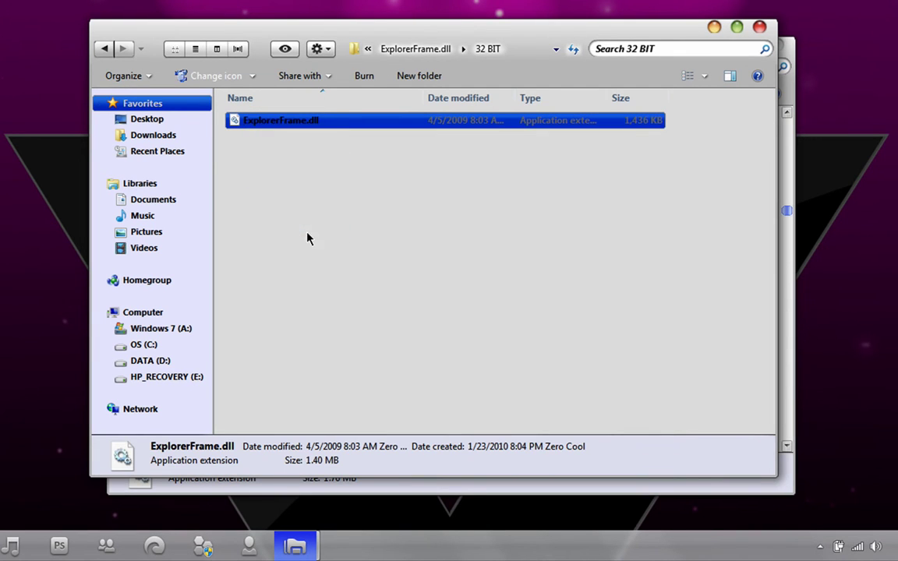
Compare ExplorerFrame.dll and ExplorerFrame.old in System32, then return to the 32 BIT folder.
mouse_move(295, 545)
click(380, 456)
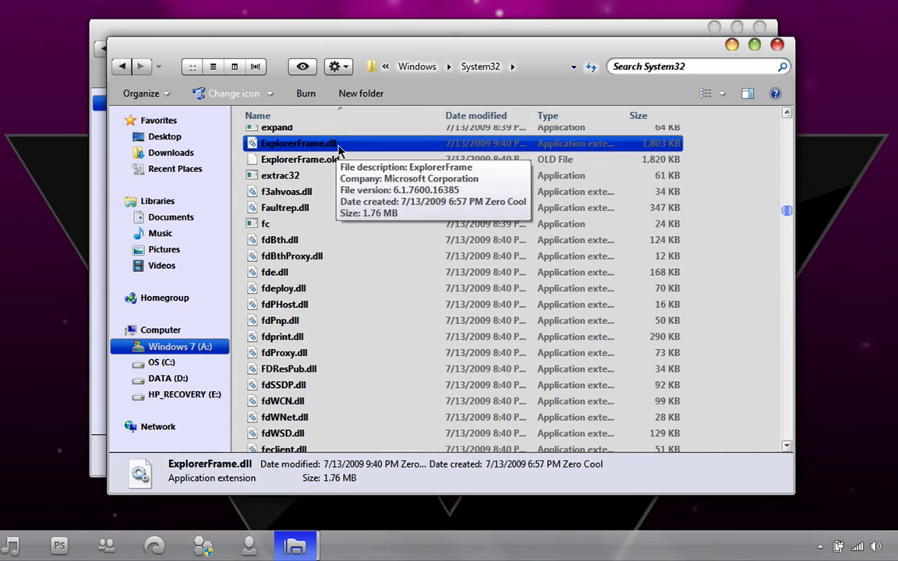
ctrl+click(294, 164)
click(292, 144)
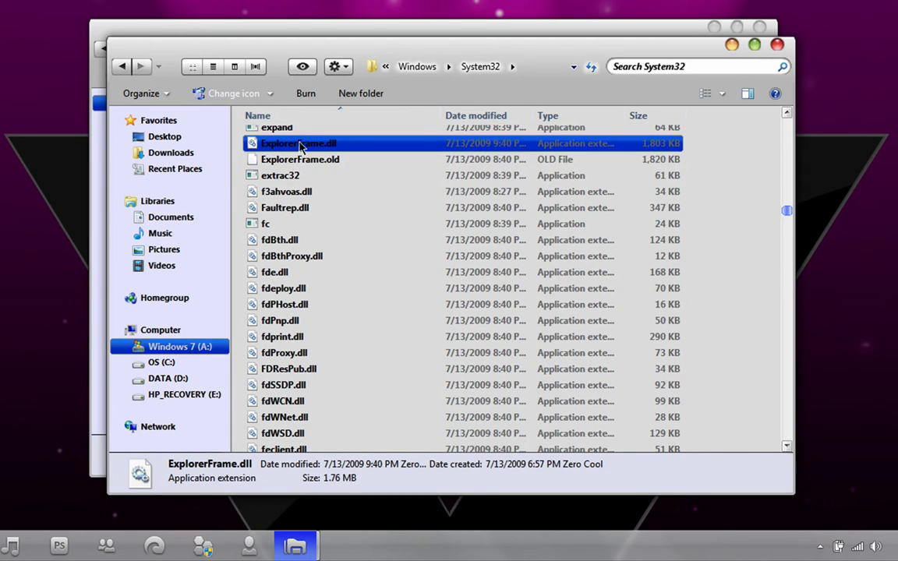
ctrl+click(296, 160)
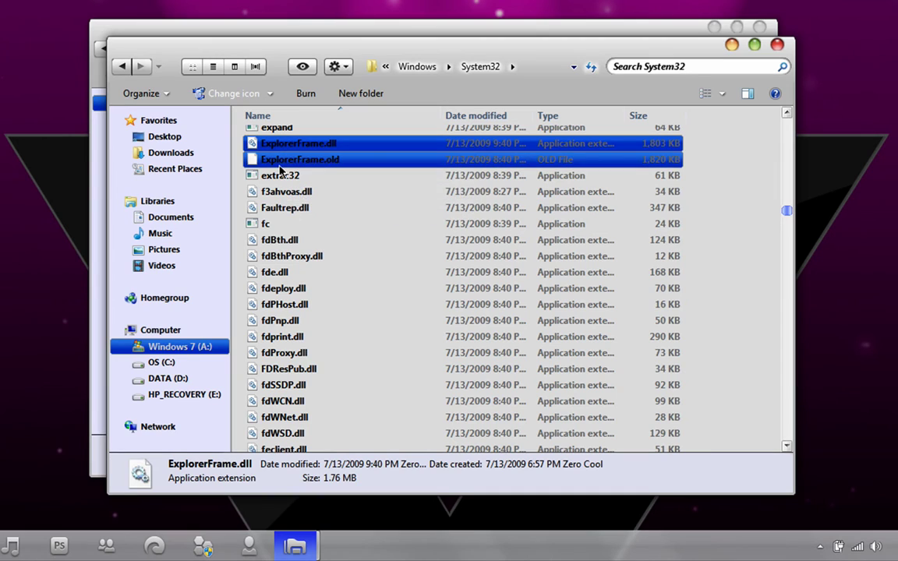
click(392, 146)
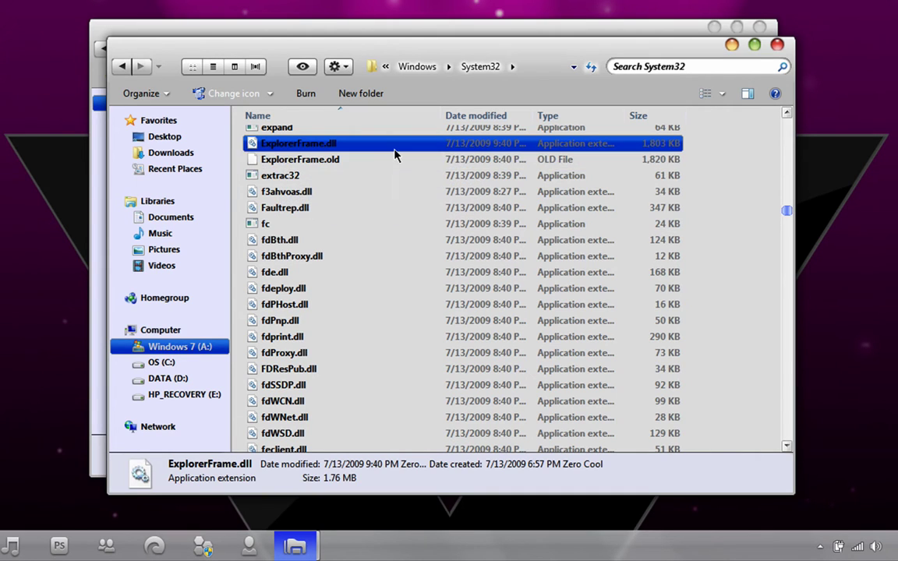
ctrl+click(362, 161)
ctrl+click(362, 163)
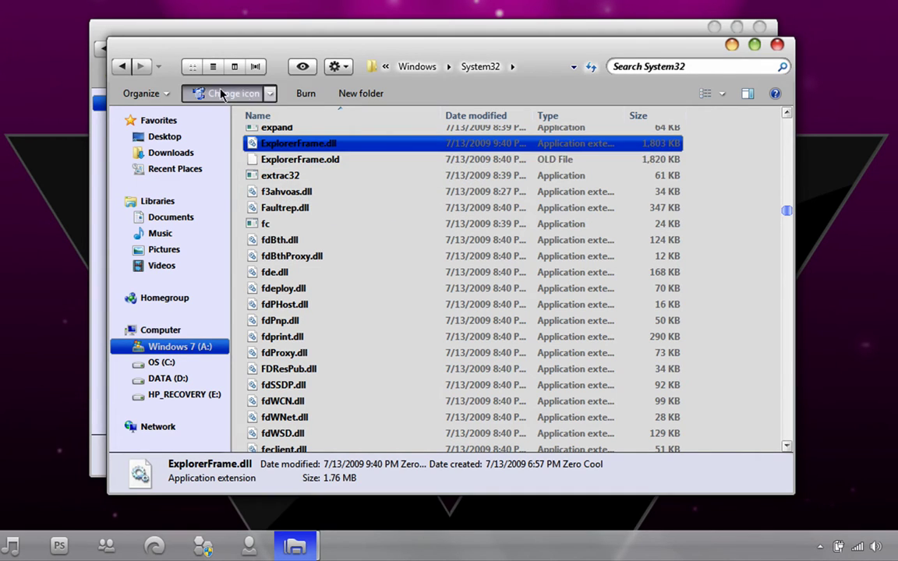
mouse_move(300, 549)
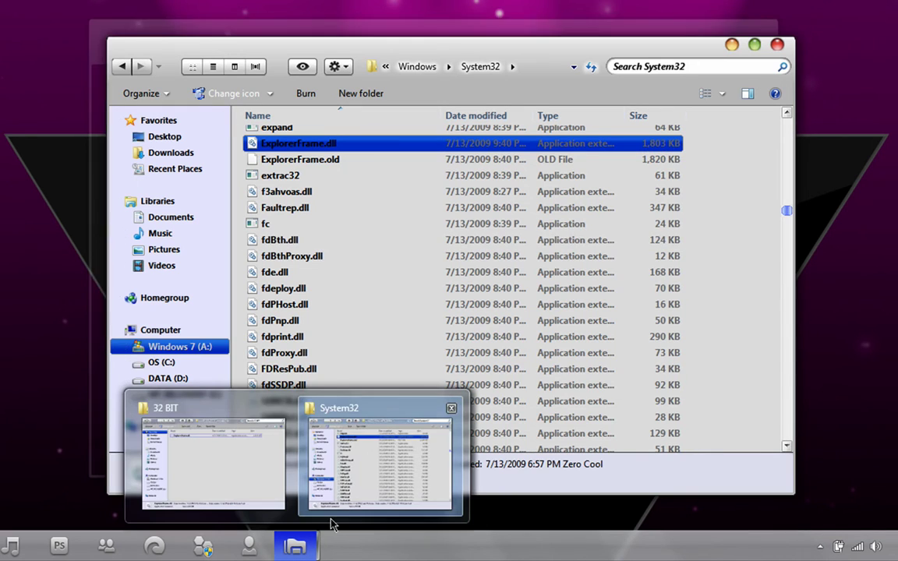
click(196, 439)
Go back to System Files, look inside 'shell32.dll for 32 BIT', and return.
click(104, 49)
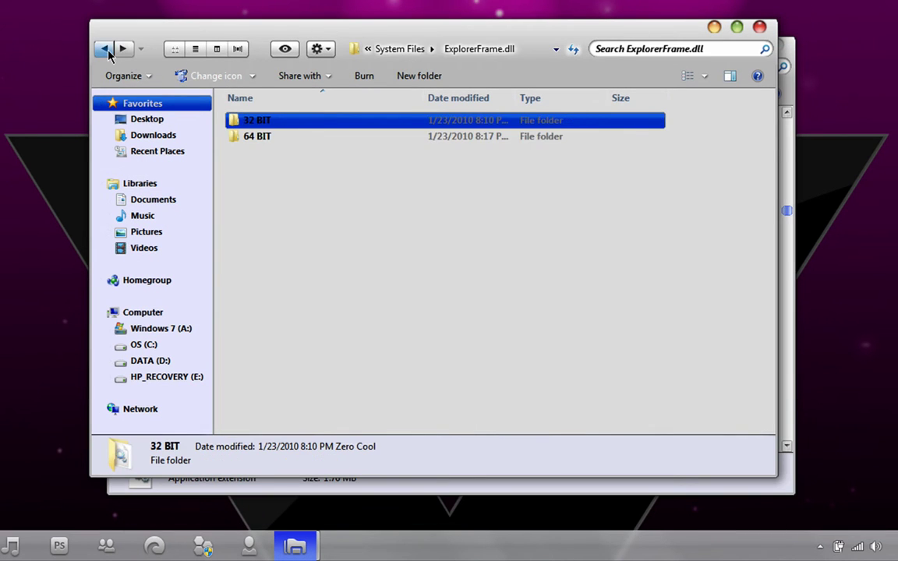
click(104, 48)
ctrl+click(257, 152)
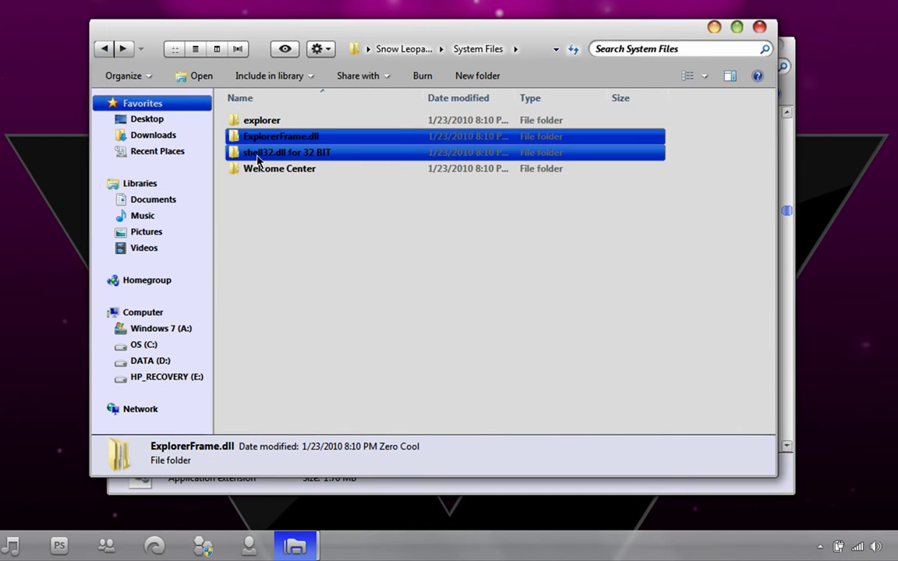
ctrl+click(317, 156)
ctrl+click(330, 169)
ctrl+click(331, 170)
ctrl+click(330, 160)
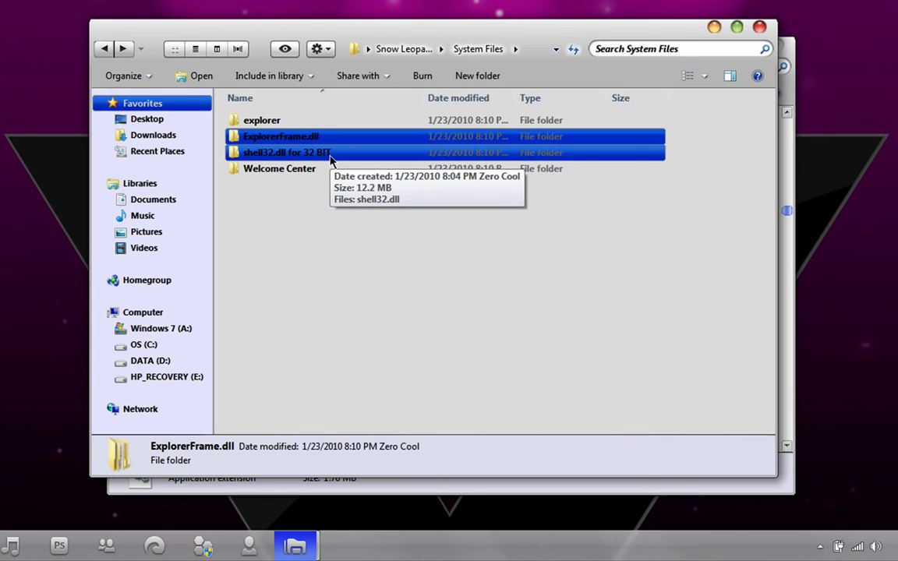
double_click(331, 160)
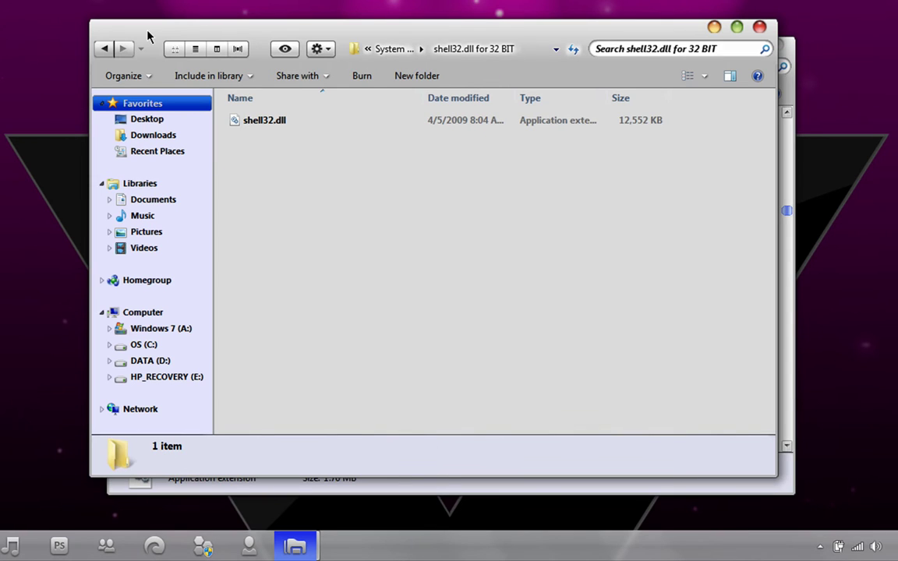
click(104, 48)
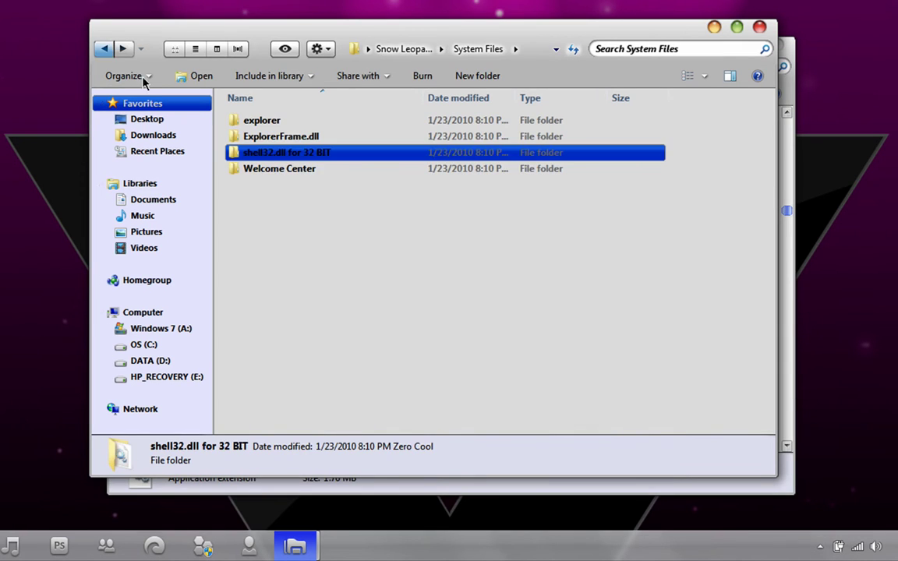
Open Welcome Center > 32 BIT to view OobeFldr.dll, then bring System32 forward.
ctrl+click(260, 170)
double_click(260, 170)
click(315, 137)
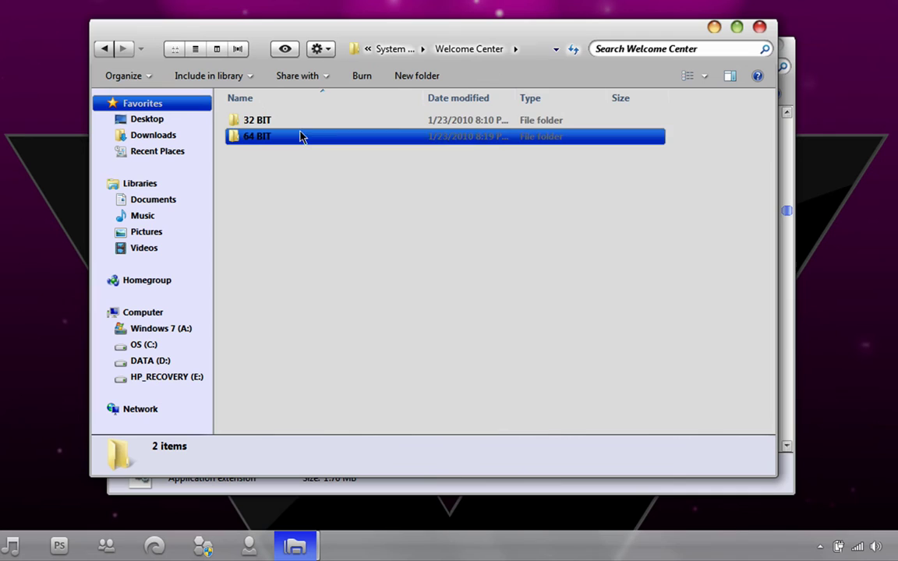
click(295, 124)
click(291, 137)
double_click(274, 122)
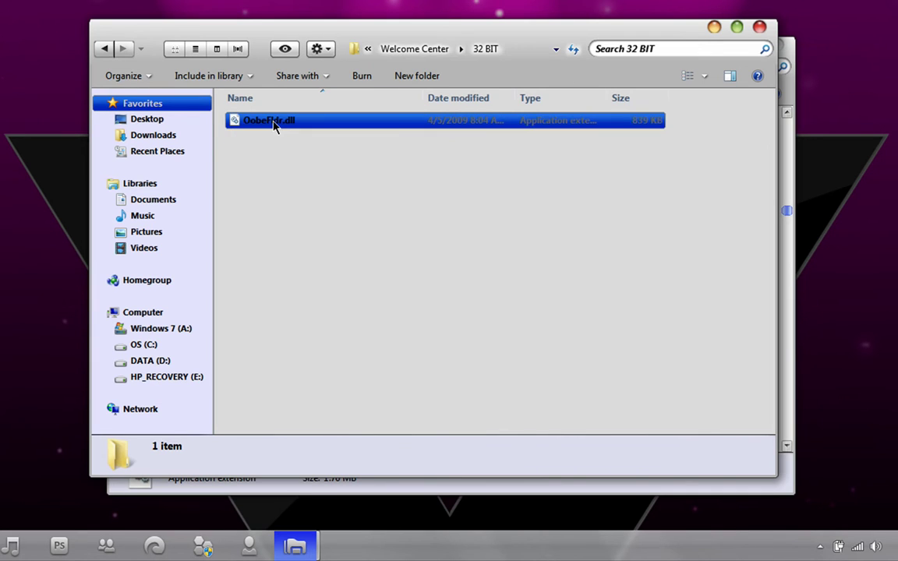
click(338, 295)
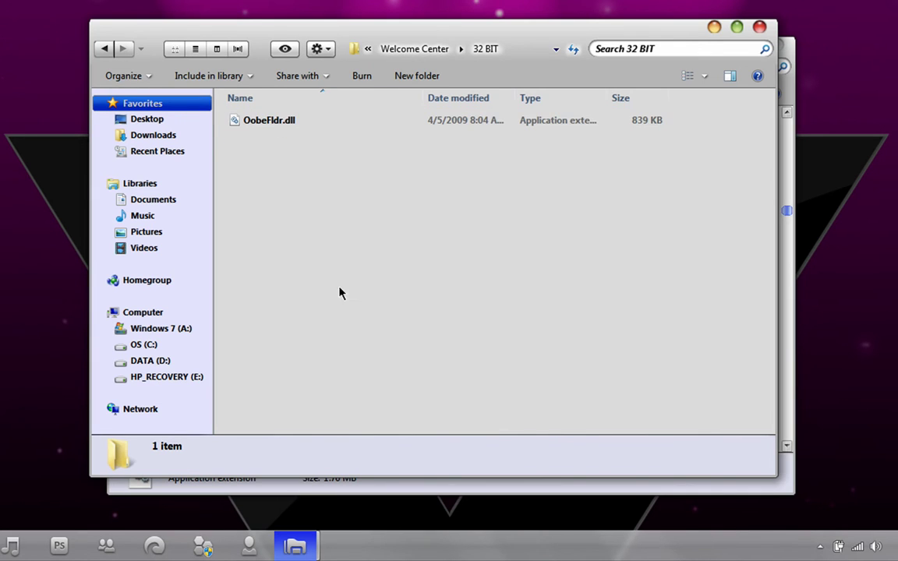
click(296, 487)
Scroll System32 to the O files and select OobeFldr.dll and OobeFldr.old.
drag(786, 210, 787, 327)
scroll(643, 318, up, 4)
scroll(643, 318, up, 4)
click(641, 311)
scroll(642, 312, up, 9)
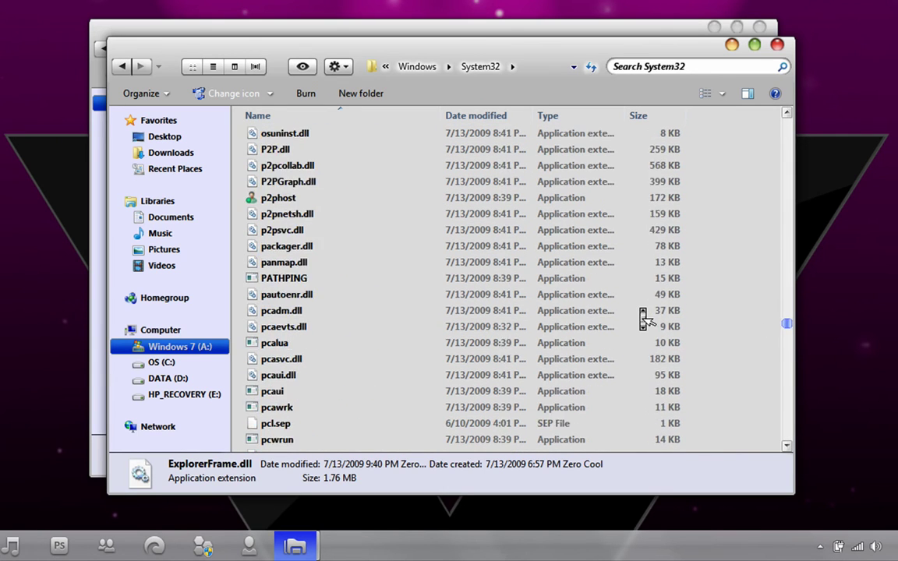
click(563, 305)
click(282, 165)
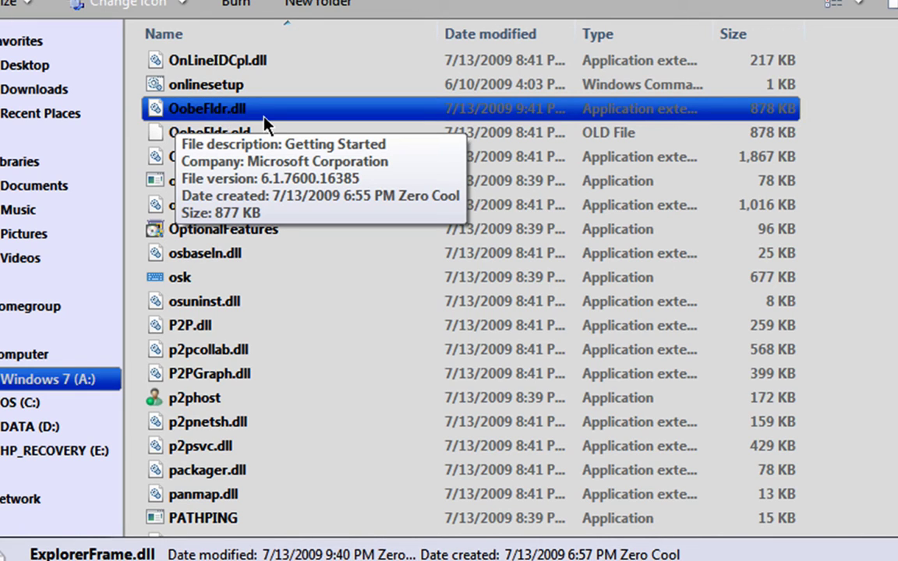
click(203, 136)
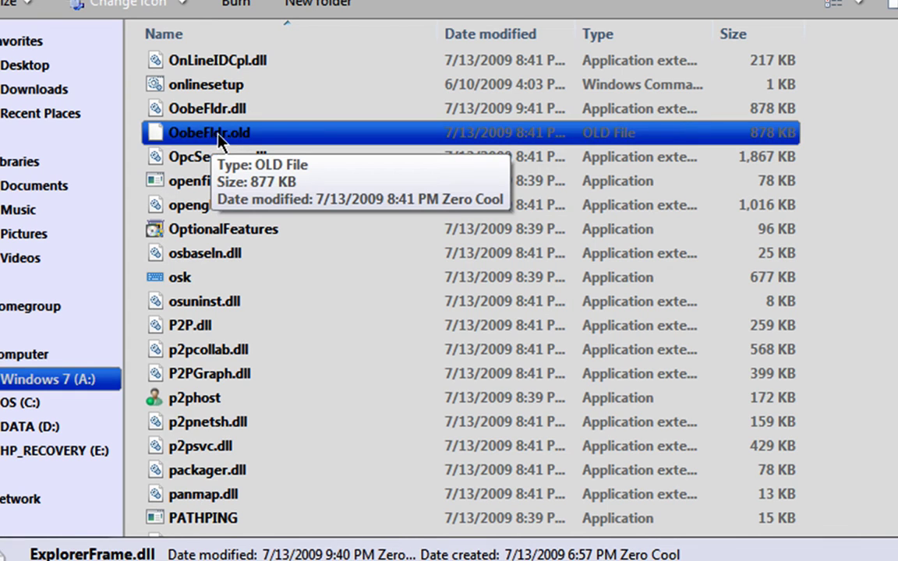
Open OobeFldr.old for renaming but keep its name unchanged.
right_click(234, 134)
click(307, 504)
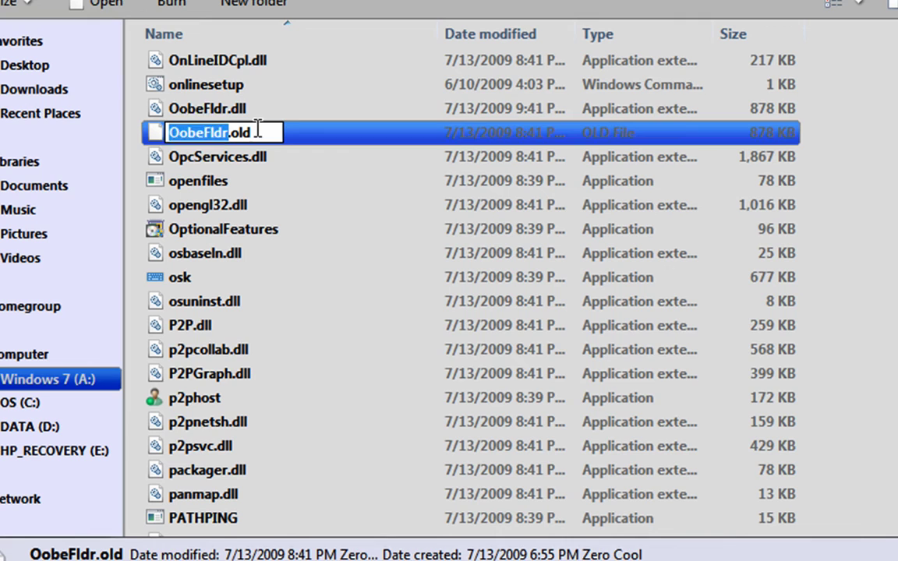
key(Right)
click(231, 104)
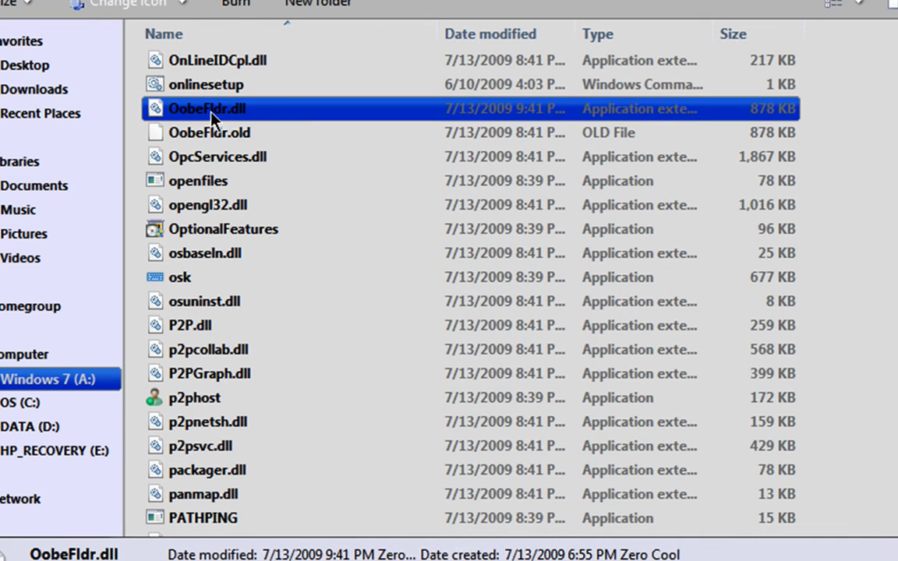
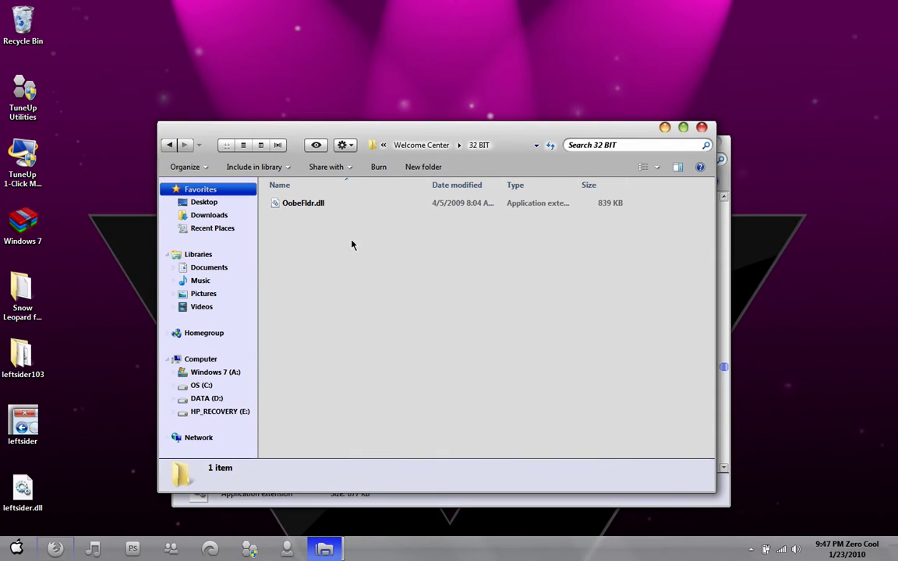
Browse the System32 window to Windows\Resources\Themes (12 items) and return the other window to System Files.
mouse_move(324, 549)
click(394, 473)
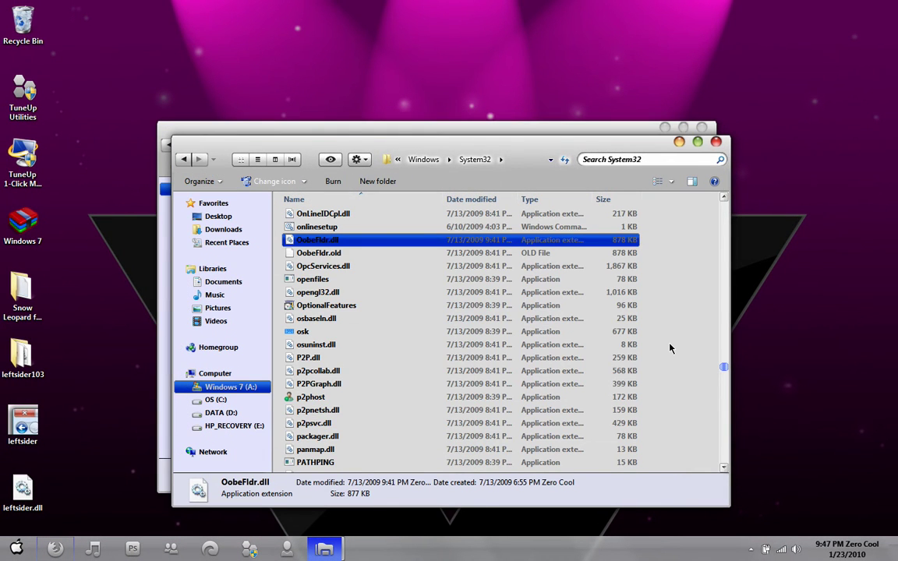
scroll(669, 348, up, 20)
scroll(669, 349, up, 4)
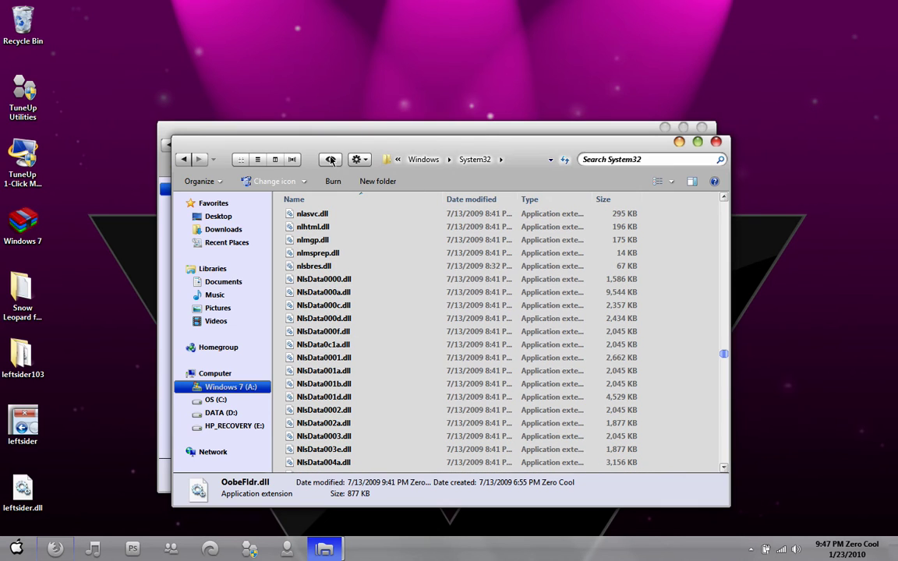
click(425, 160)
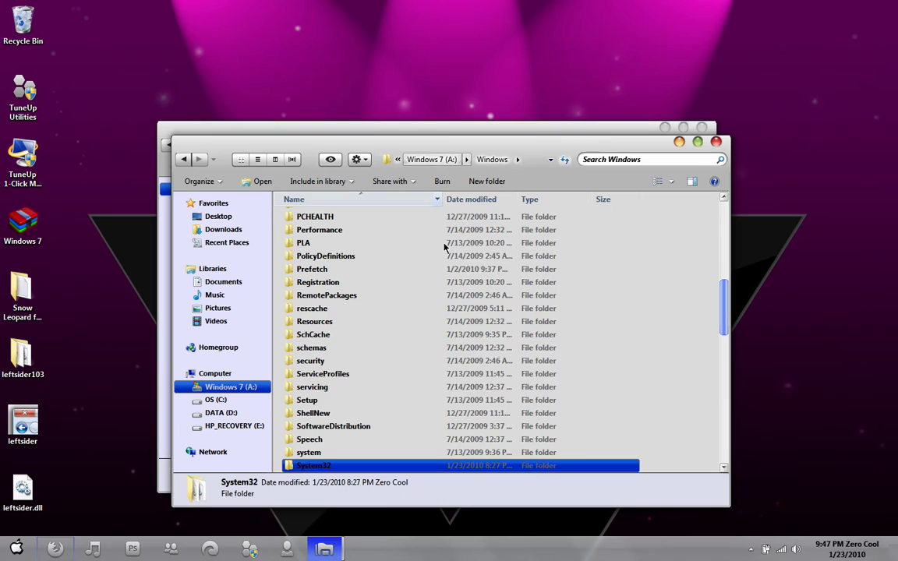
double_click(336, 322)
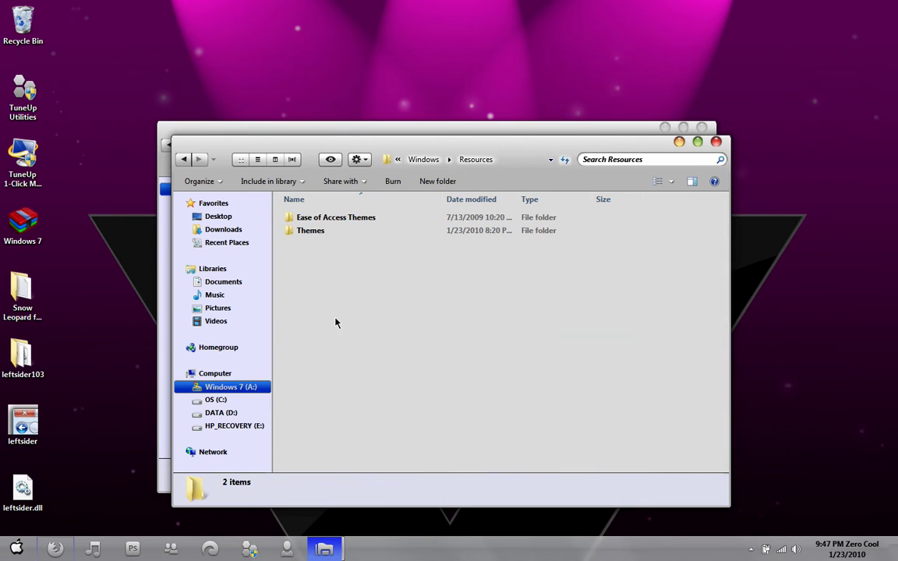
double_click(312, 231)
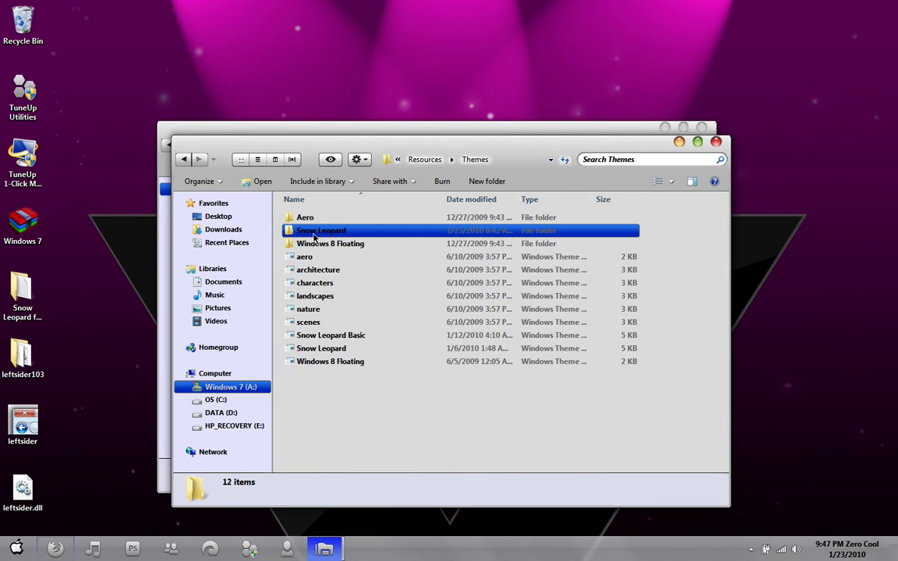
click(187, 131)
click(169, 145)
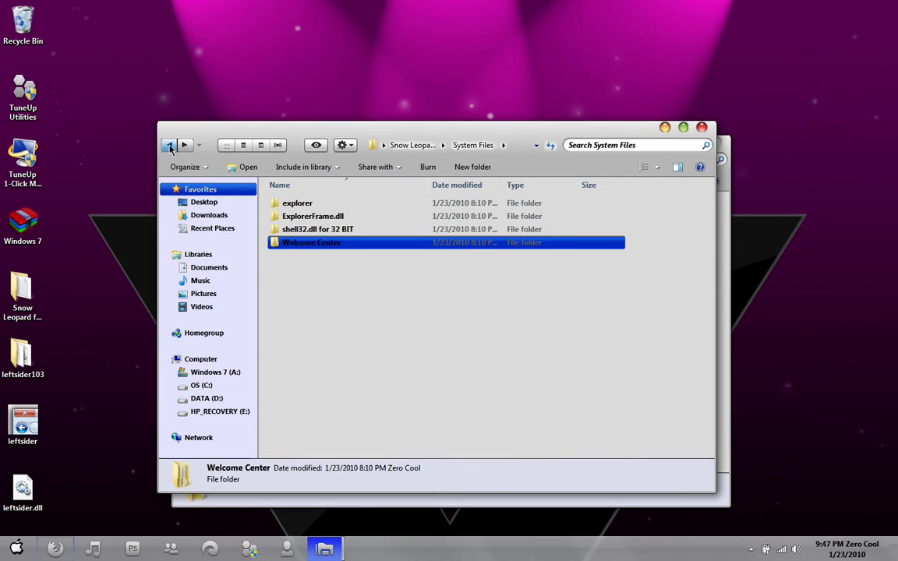
Go back to the Snow Leopard for Windows7 folder and open its empty Themes folder.
click(170, 145)
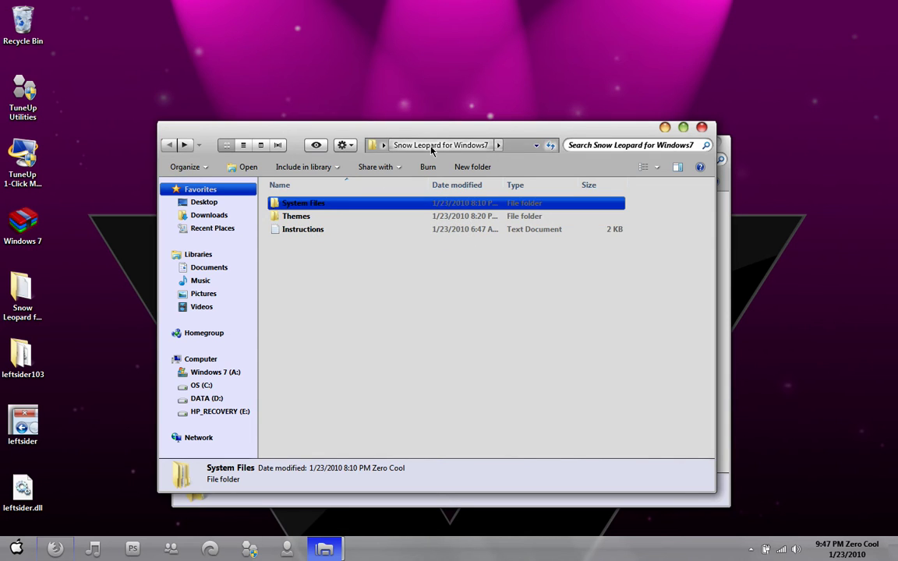
ctrl+click(348, 218)
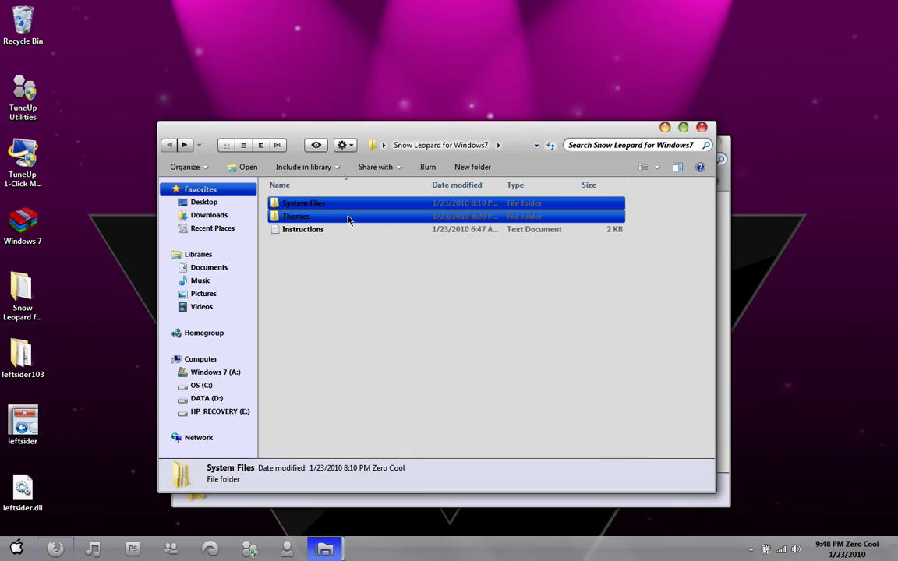
double_click(349, 219)
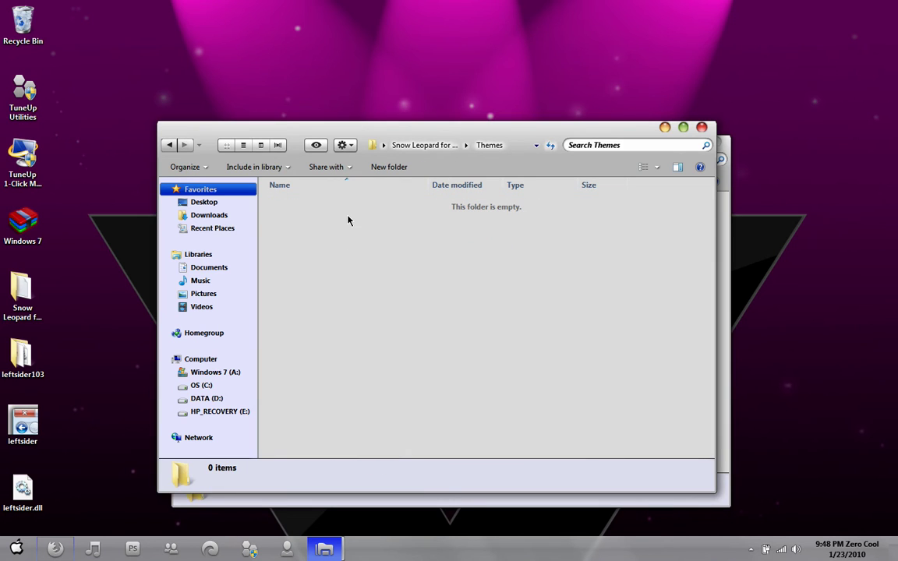
drag(351, 344, 268, 190)
Select the Snow Leopard folder and the Snow Leopard and Snow Leopard Basic theme files.
mouse_move(325, 547)
click(366, 487)
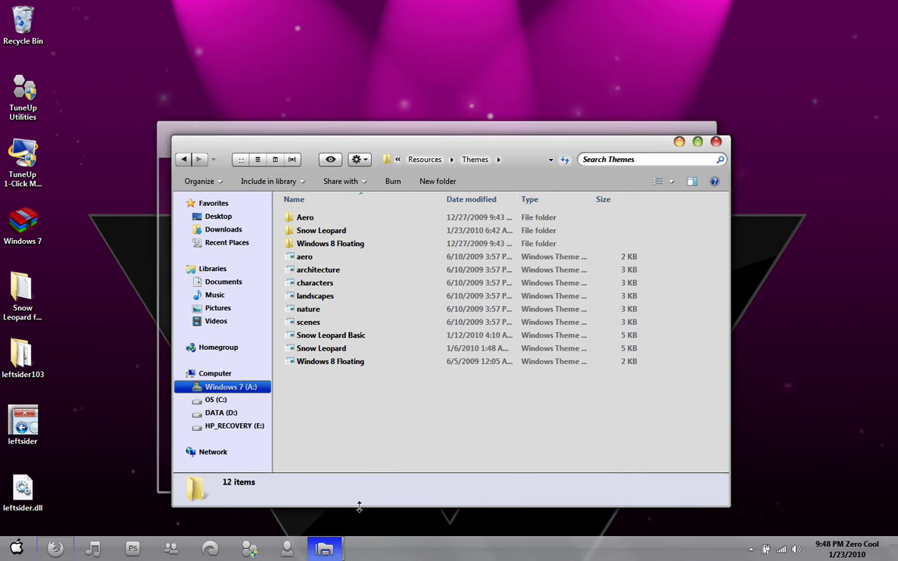
click(309, 349)
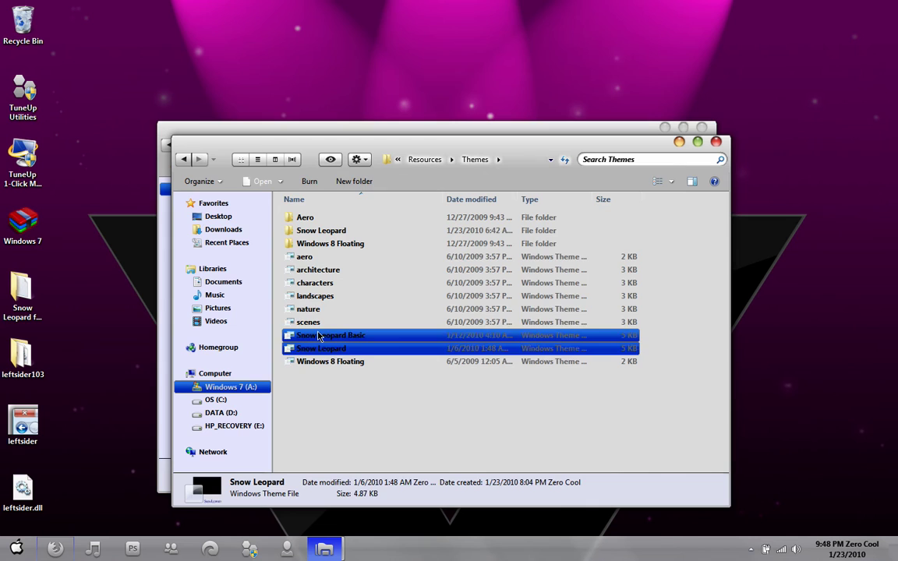
click(318, 336)
click(313, 232)
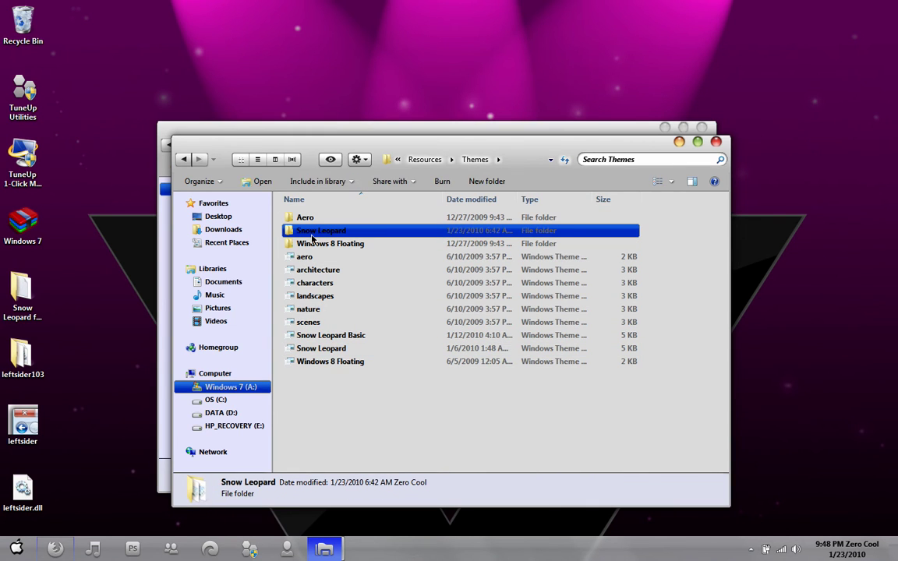
click(210, 129)
drag(401, 345, 290, 200)
Check the Snow Leopard files in A:\Windows\Resources\Themes, then close that window.
mouse_move(340, 549)
click(381, 463)
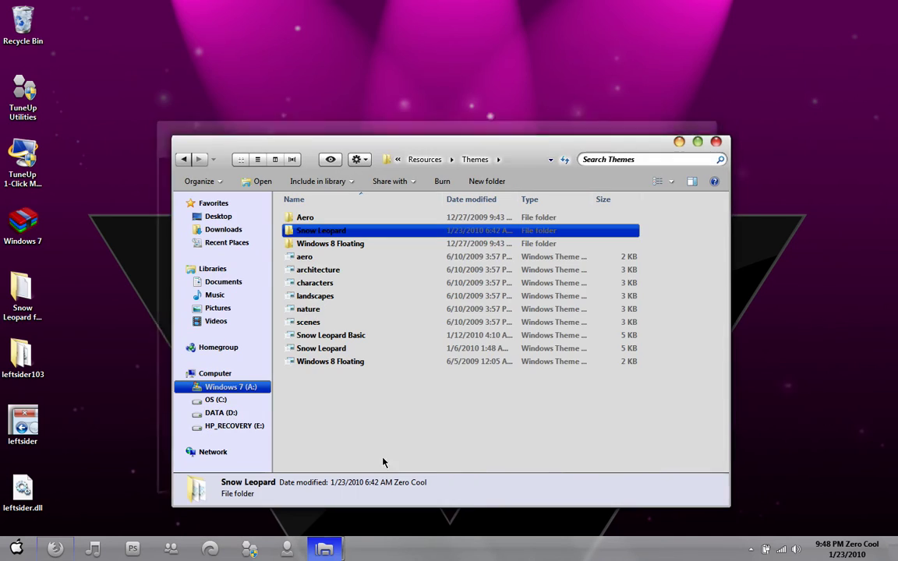
click(506, 158)
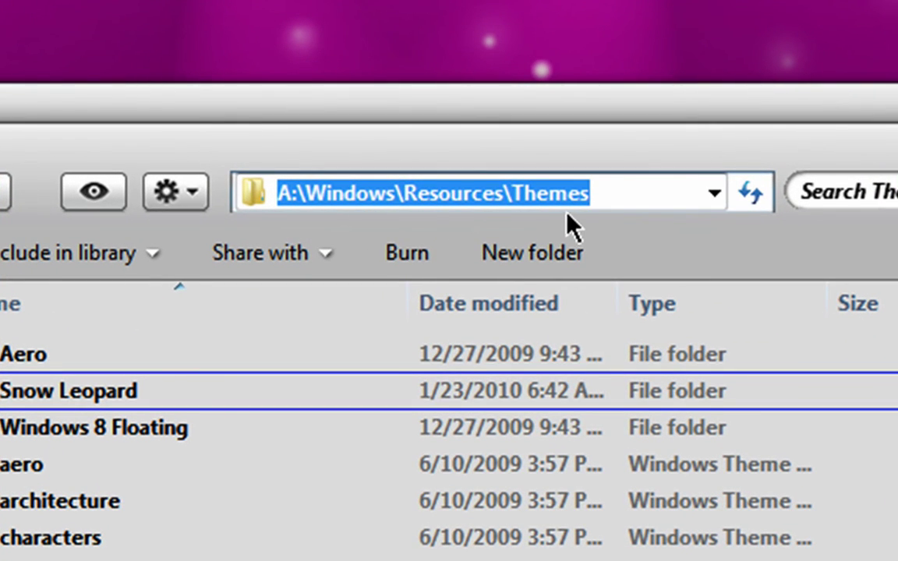
click(607, 195)
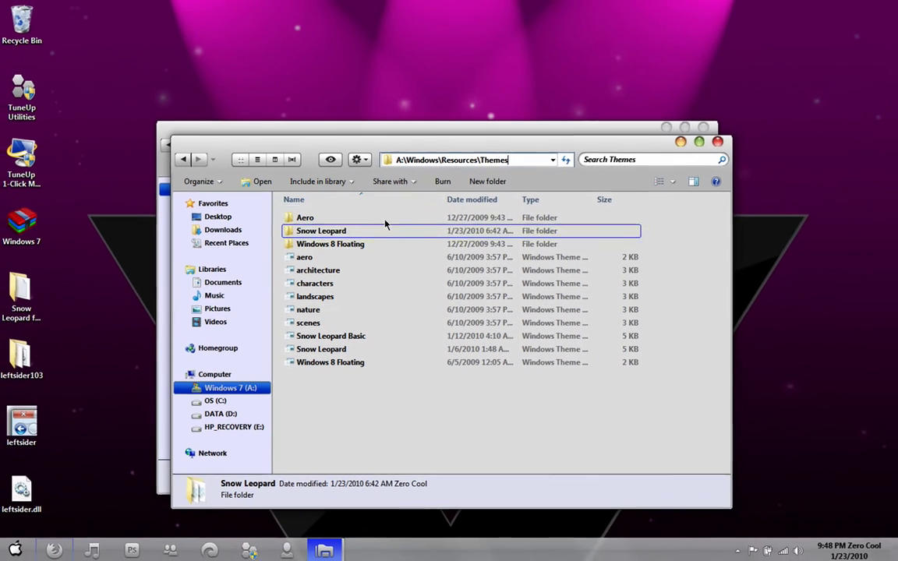
click(153, 394)
click(355, 348)
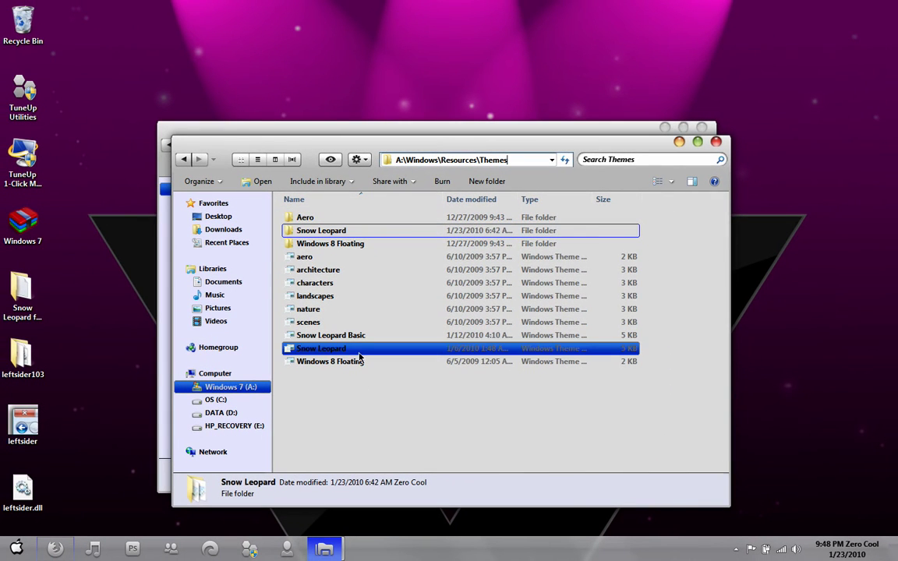
click(362, 360)
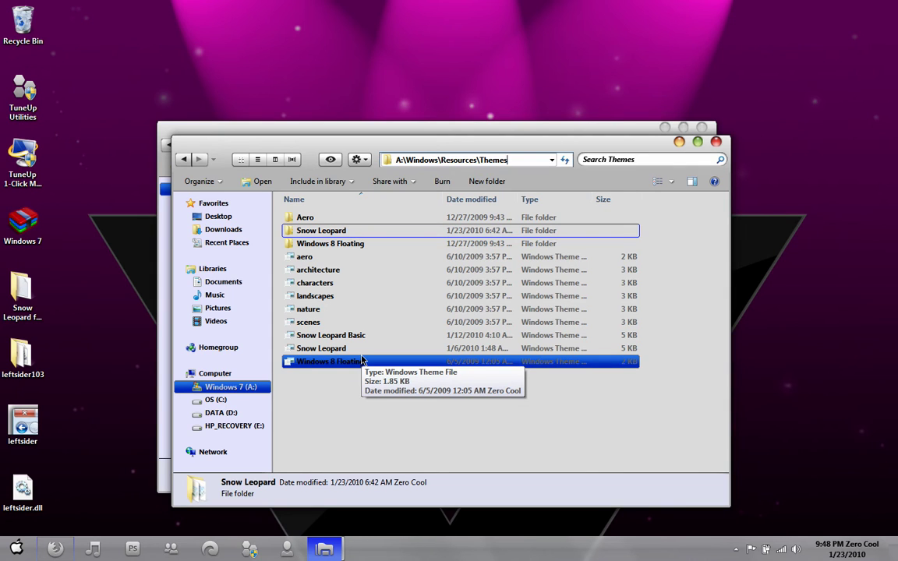
click(713, 141)
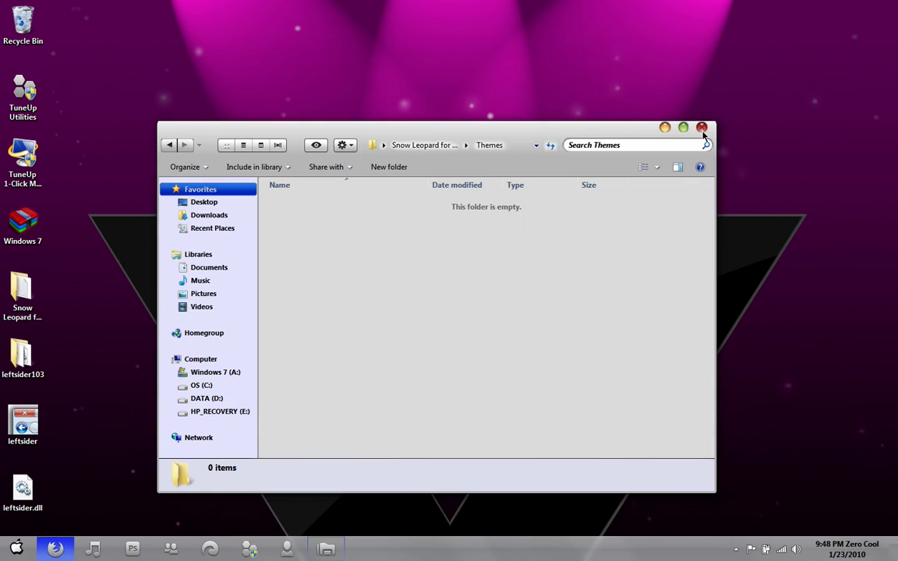
Close the empty Themes window, then open and dismiss the Start menu.
click(701, 127)
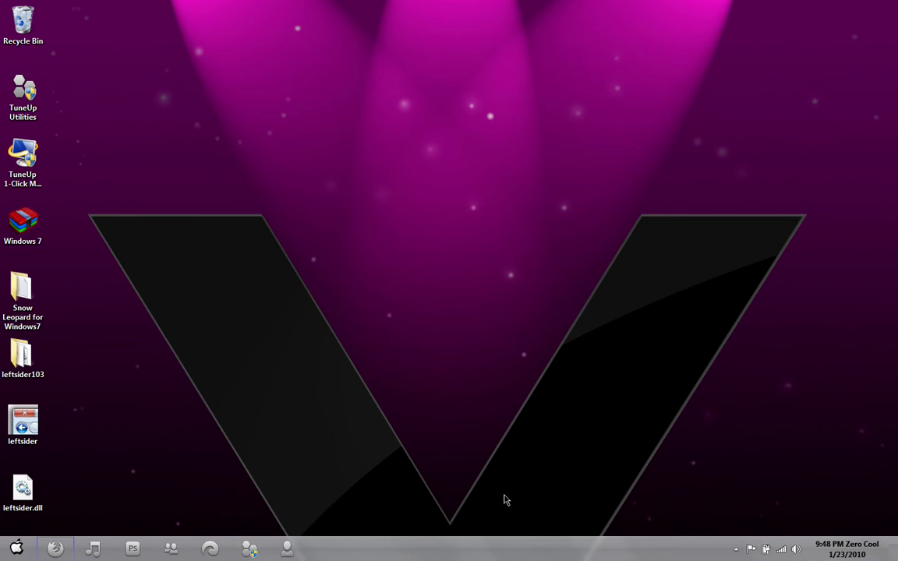
key(super)
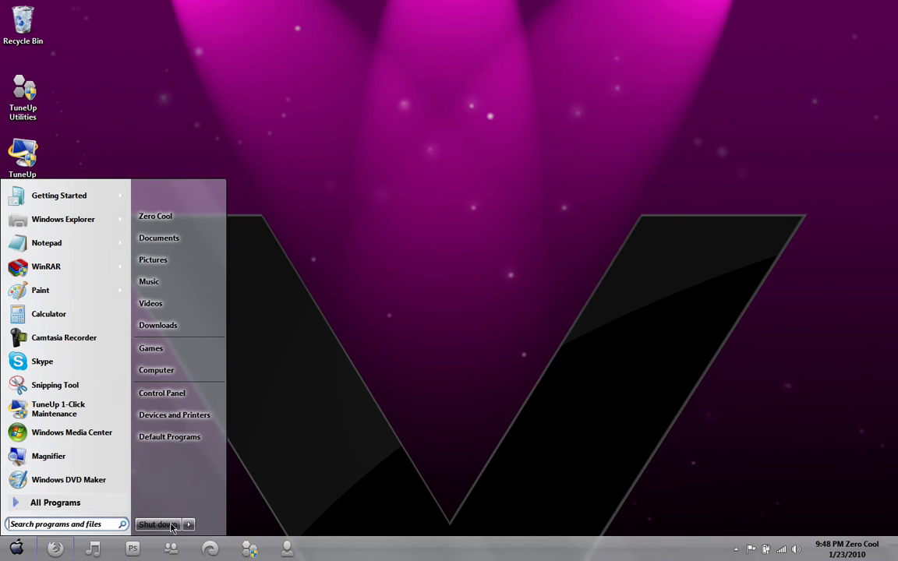
click(377, 158)
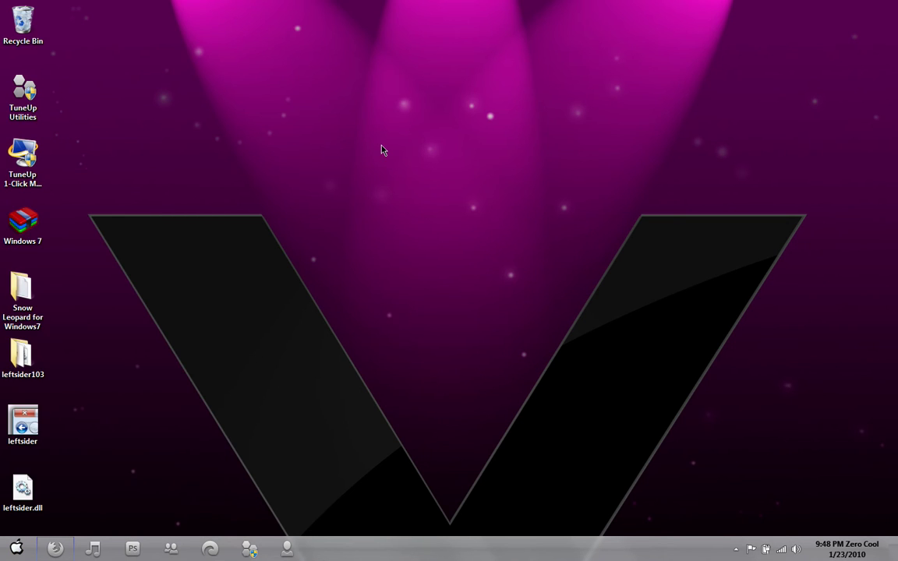
Apply the Snow Leopard installed theme from the desktop's Personalize settings.
right_click(381, 148)
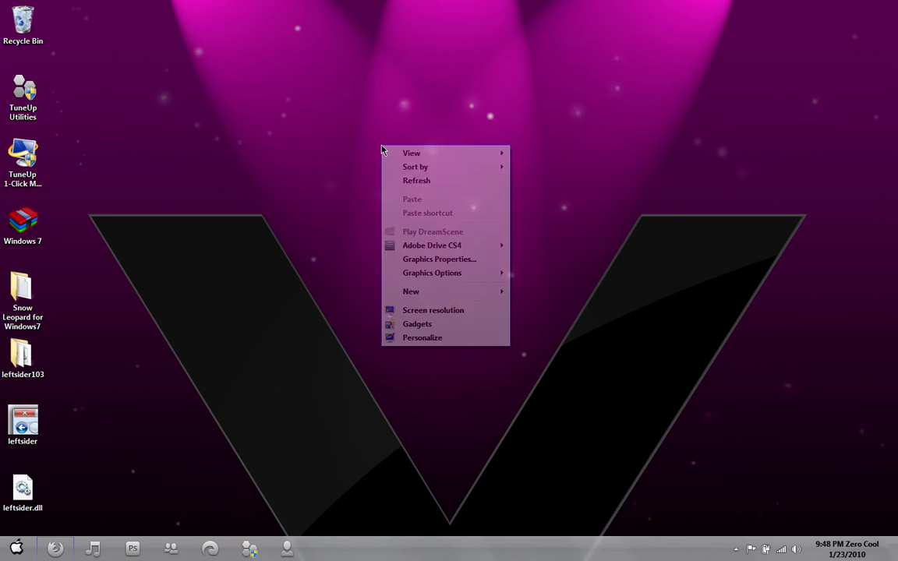
click(422, 337)
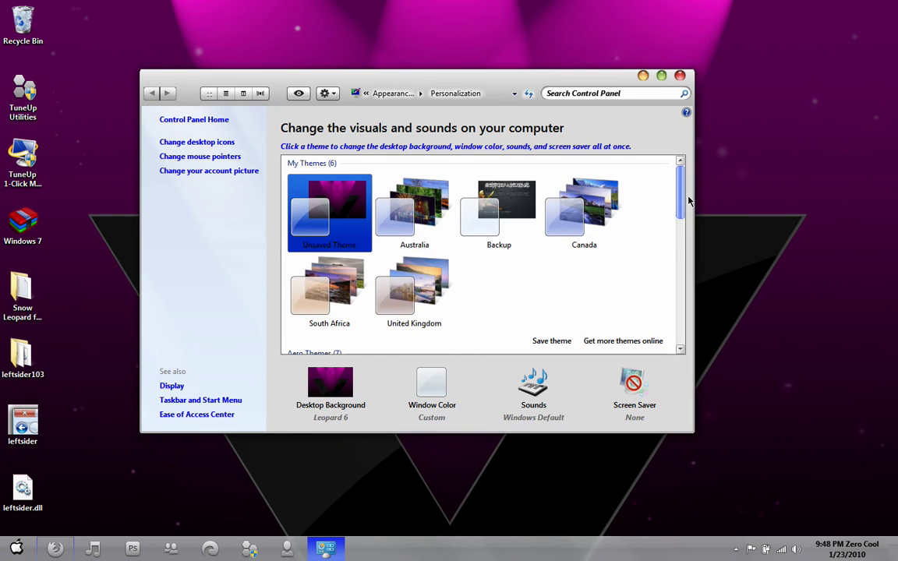
drag(680, 201, 685, 287)
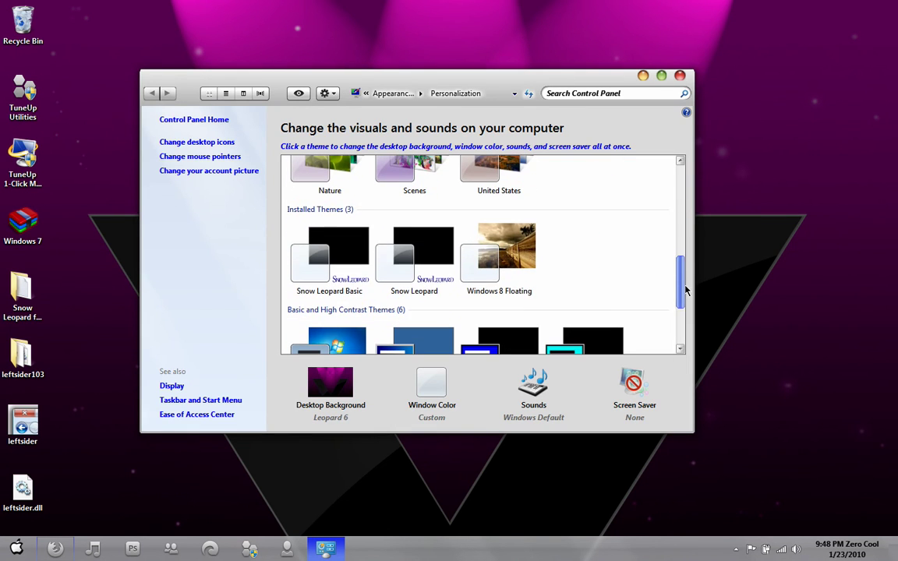
click(417, 266)
click(321, 269)
click(396, 258)
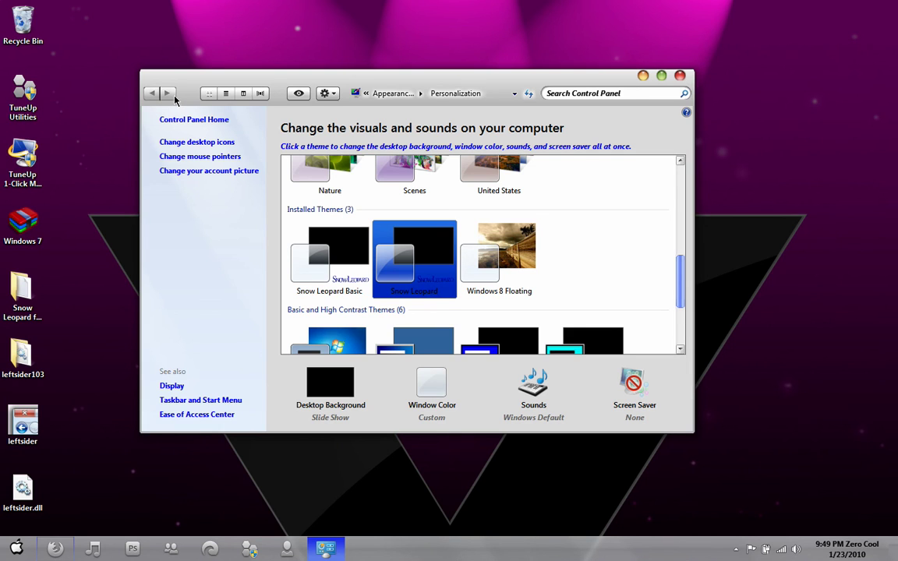
Close the Getting Started page opened from the Start menu, then the Personalization window.
click(17, 548)
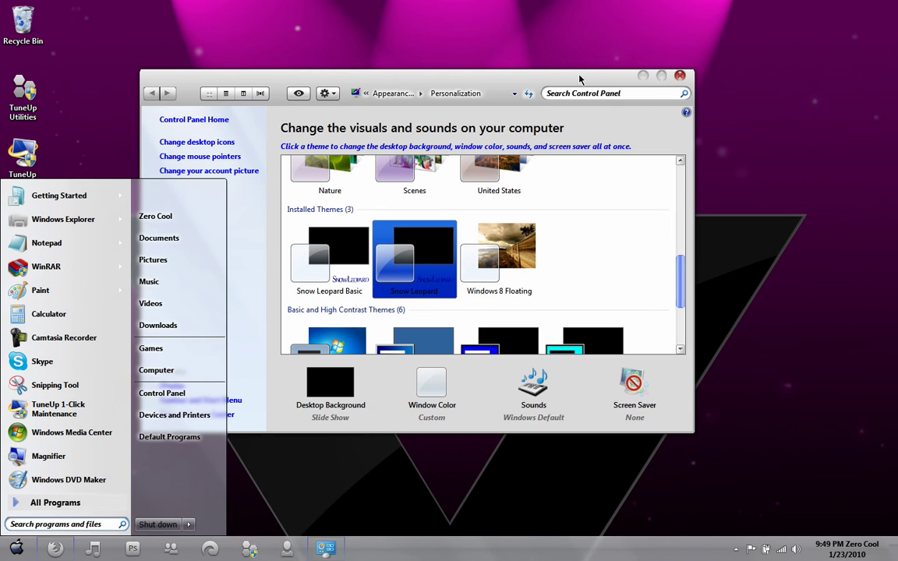
click(58, 196)
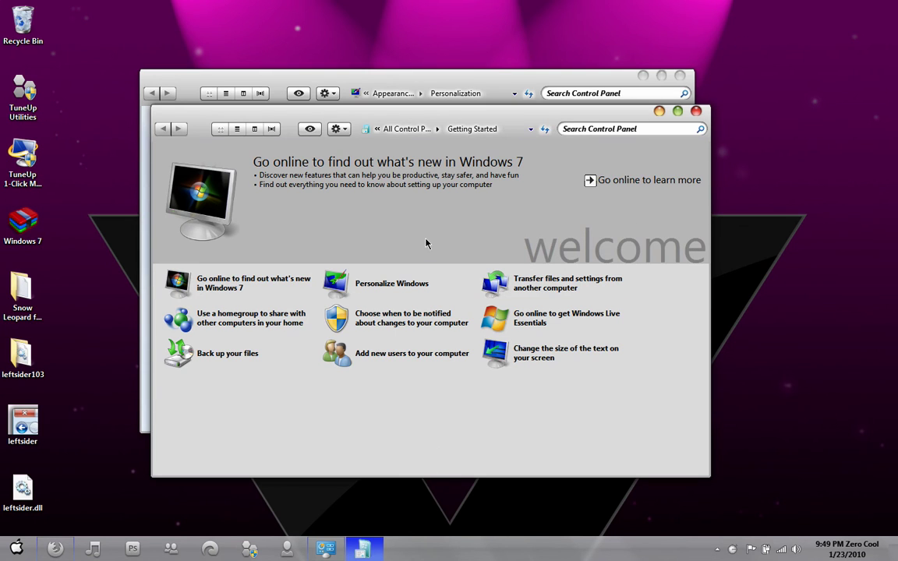
click(696, 111)
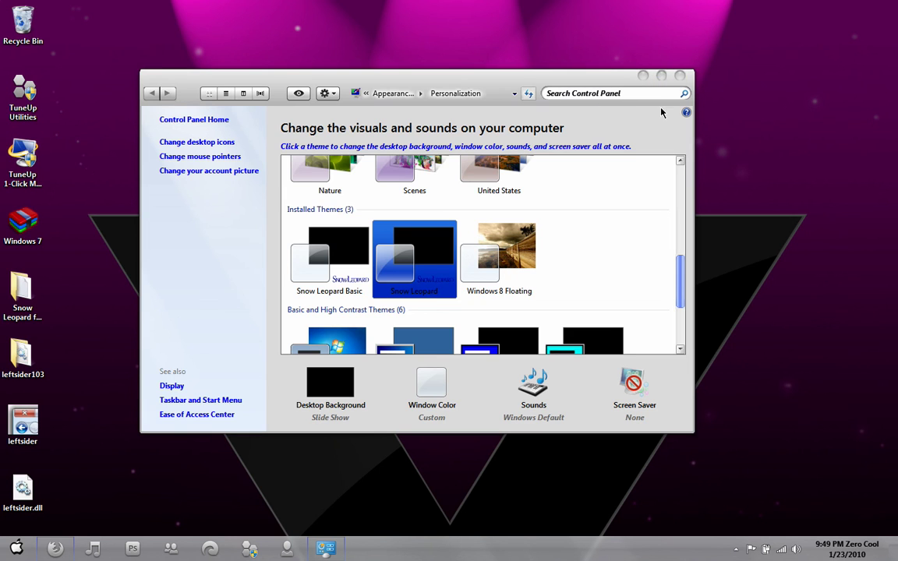
click(679, 75)
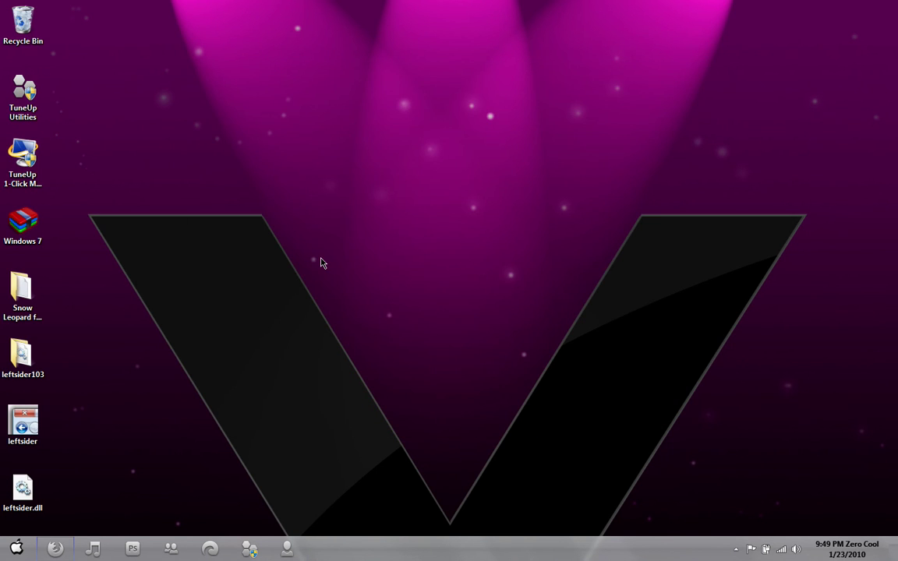
Restore Firefox from the taskbar, showing the Snow Leopard for Windows 7 deviantART page.
click(25, 420)
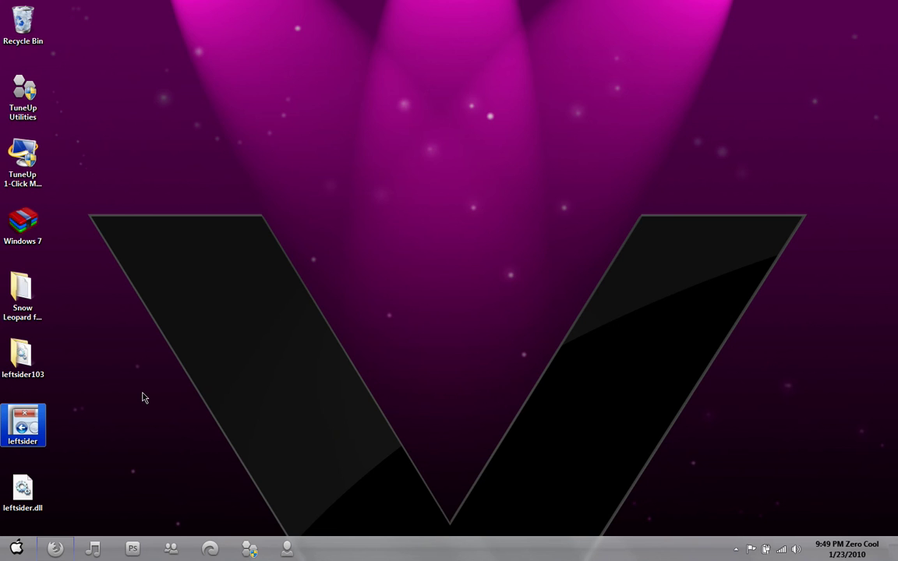
click(56, 549)
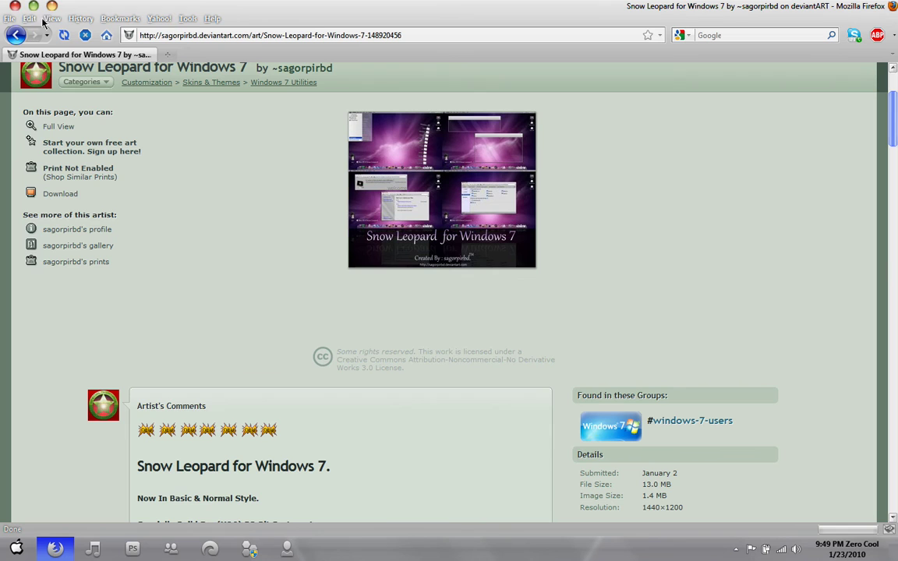
Minimize Firefox to reveal the desktop with its Snow Leopard wallpaper.
click(50, 8)
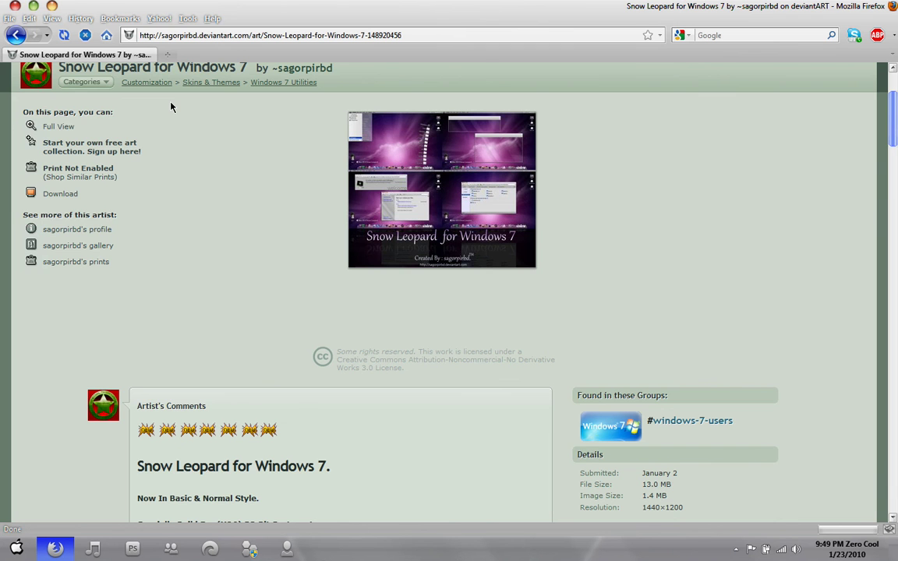
click(55, 549)
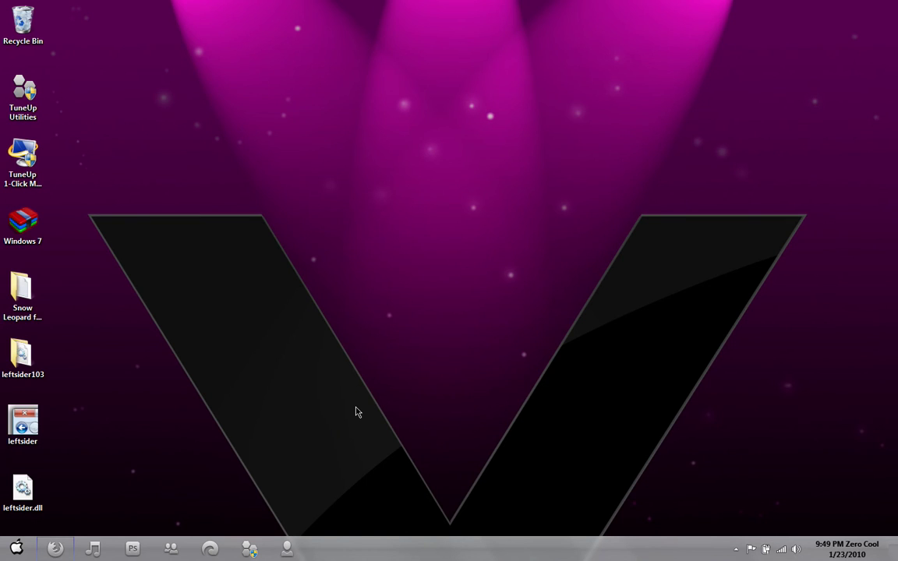